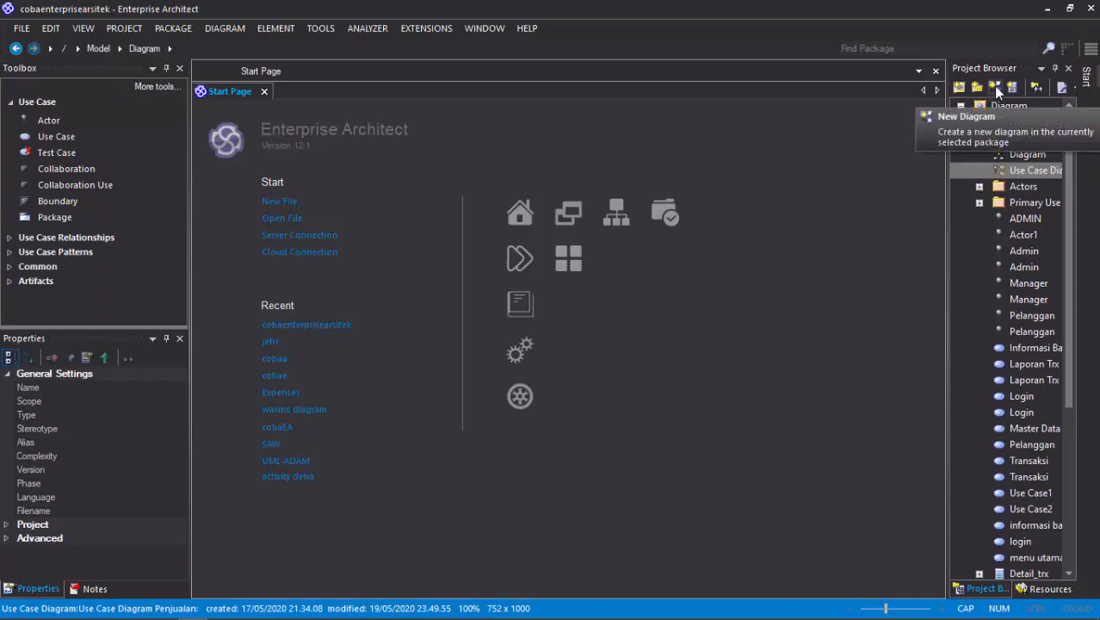
Step: Create a UML Behavioral Sequence diagram named "Sequence Diagram Login" in the Diagram package
{"action": "left_click", "coordinate": [996, 89]}
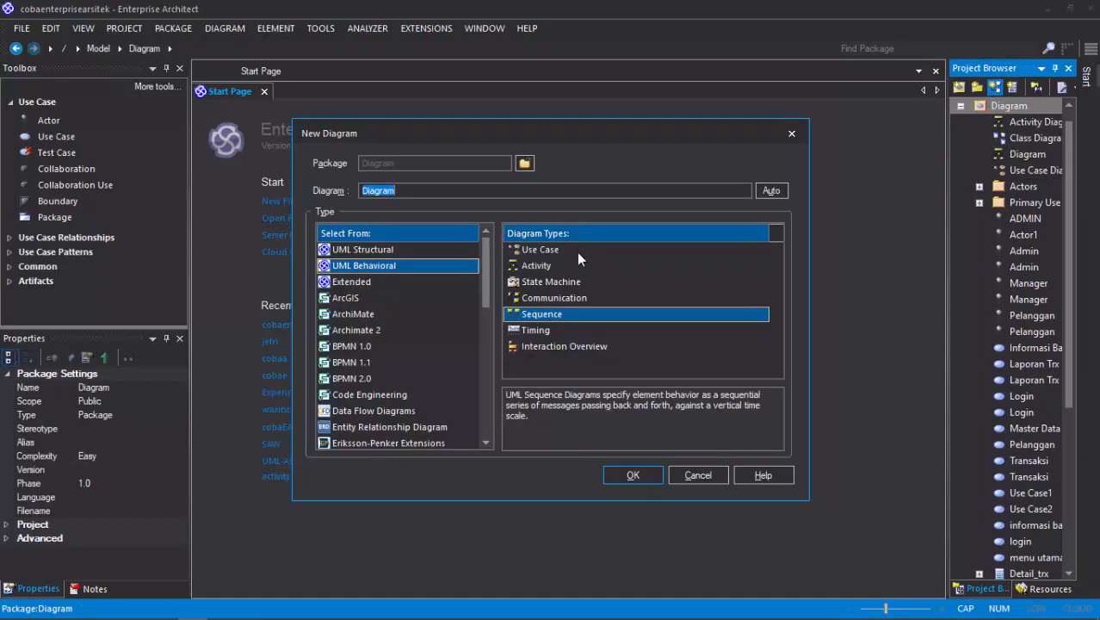
{"action": "left_click", "coordinate": [446, 238]}
{"action": "type", "text": "sEQUENCE"}
{"action": "key", "text": "ctrl+a"}
{"action": "type", "text": "Sequence Diagram Login"}
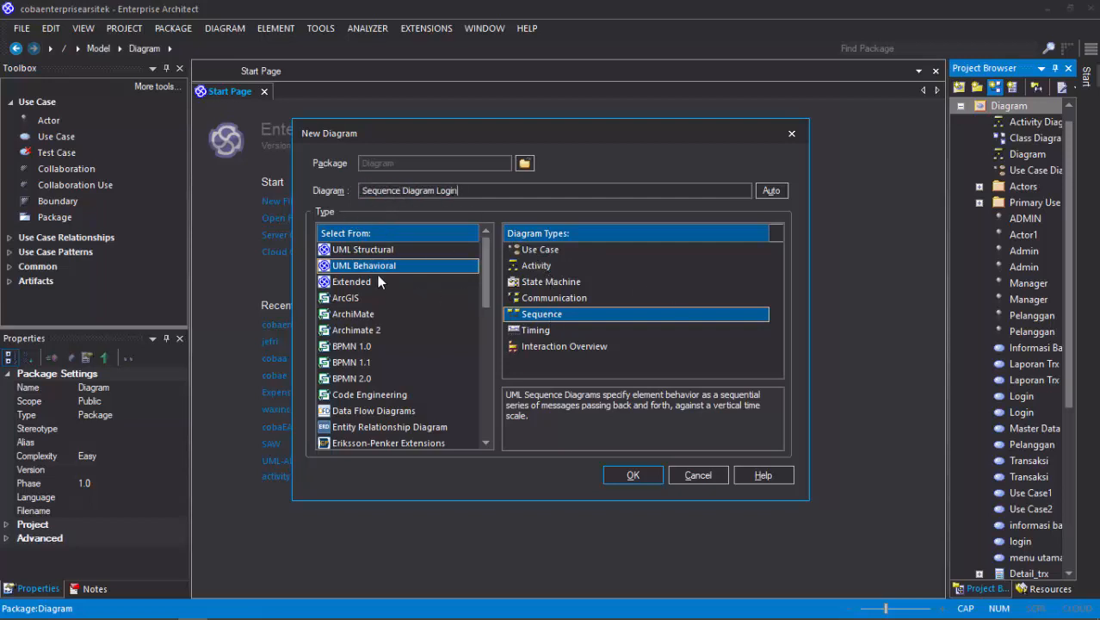
{"action": "left_click", "coordinate": [361, 267]}
{"action": "left_click", "coordinate": [524, 314]}
{"action": "left_click", "coordinate": [631, 476]}
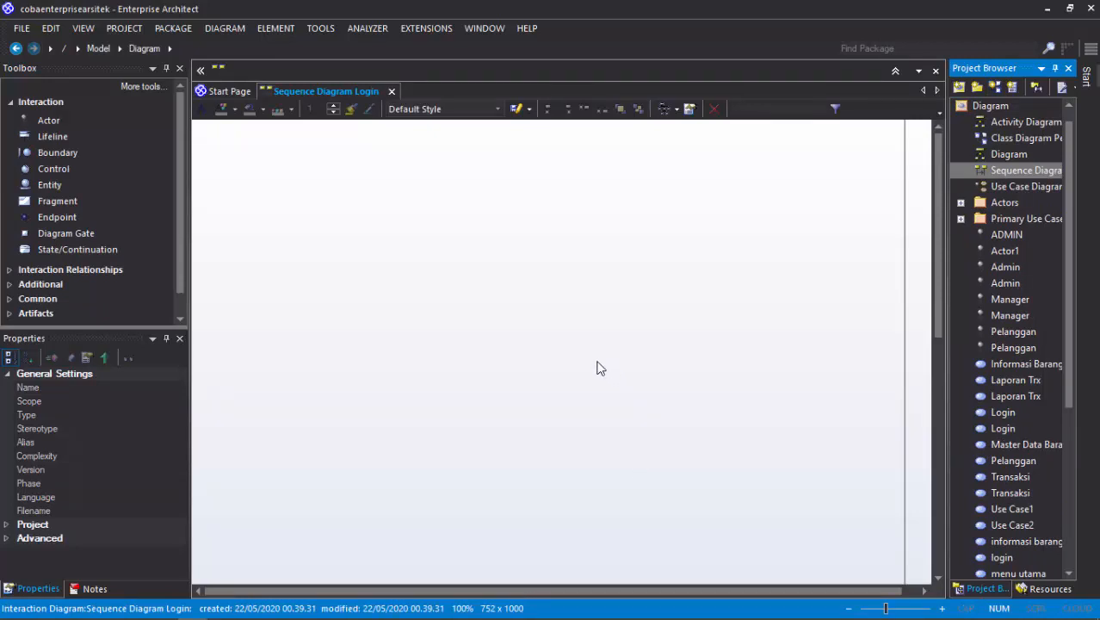
Step: Add an actor named "admin" near the upper-left corner of the sequence diagram
{"action": "left_click_drag", "start_coordinate": [35, 119], "coordinate": [262, 178]}
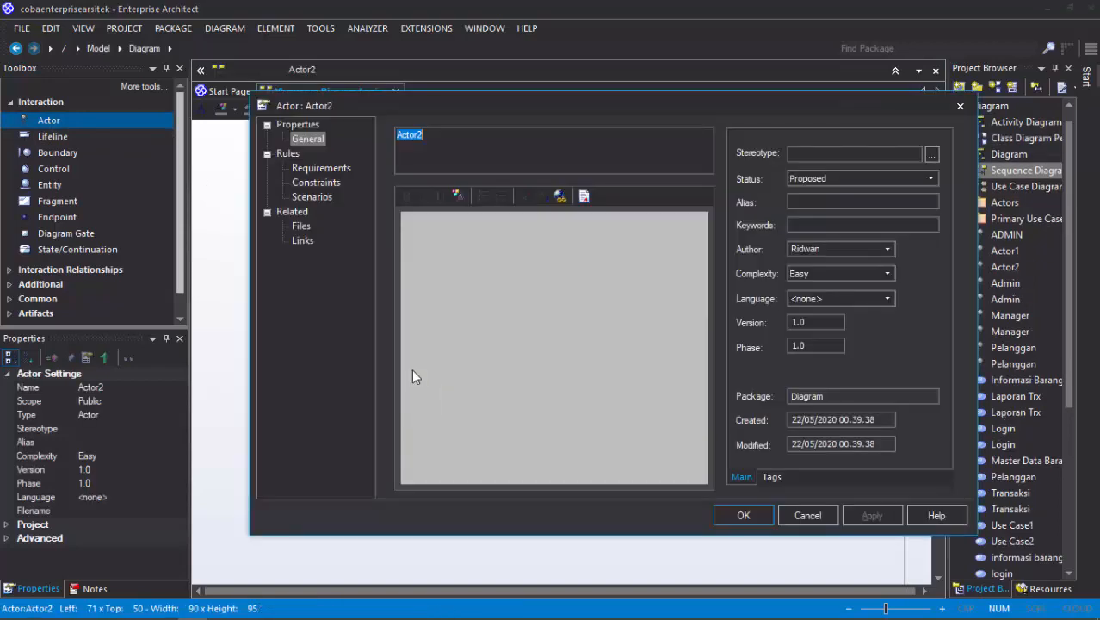
{"action": "type", "text": "admin"}
{"action": "key", "text": "Return"}
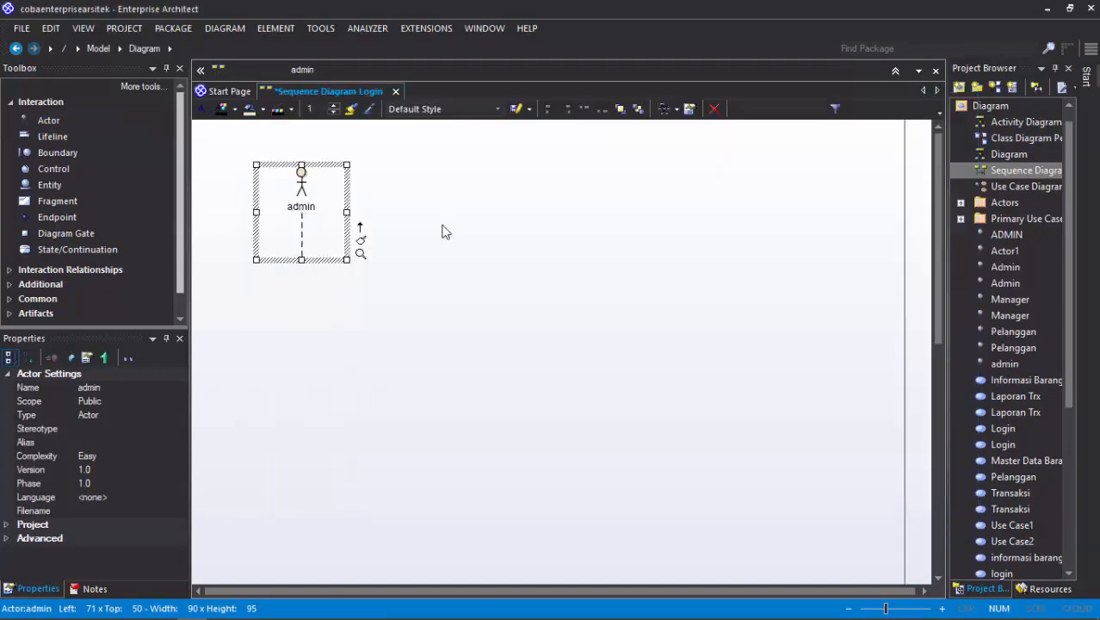
{"action": "left_click_drag", "start_coordinate": [305, 179], "coordinate": [301, 201]}
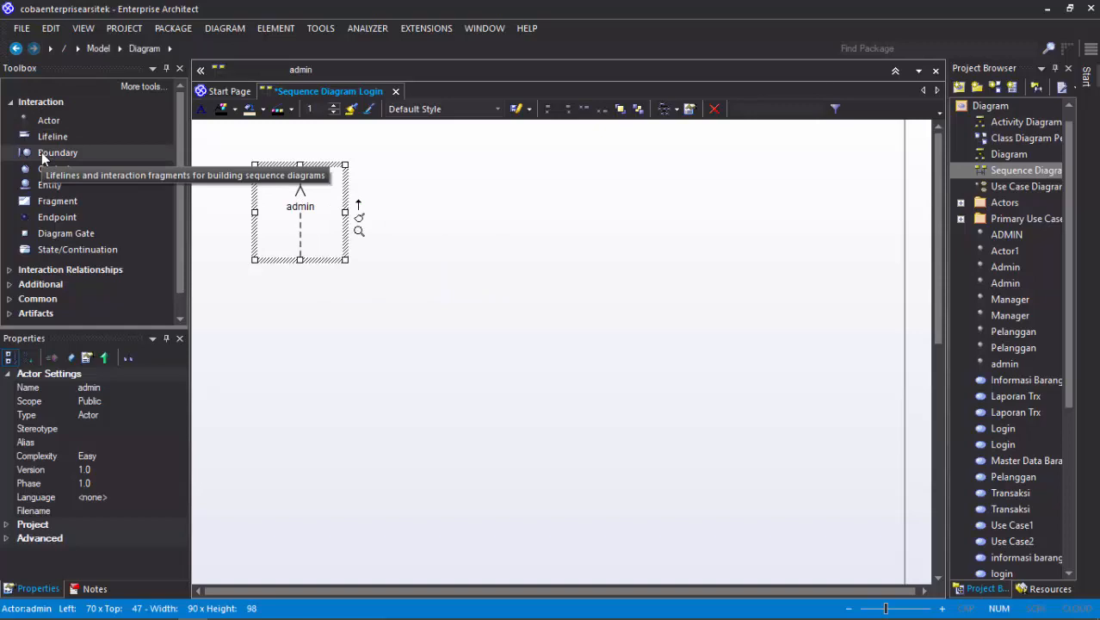
Step: Add a boundary named "Halaman Login" beside the admin actor and lengthen the lifelines to a height of about 195
{"action": "left_click", "coordinate": [41, 152]}
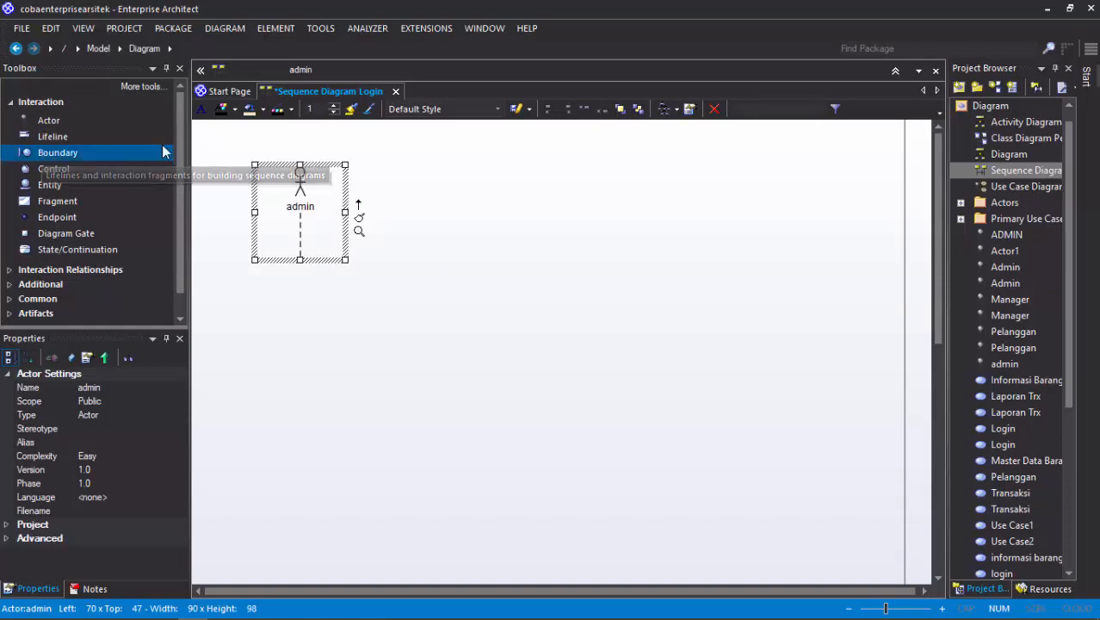
{"action": "left_click", "coordinate": [429, 188]}
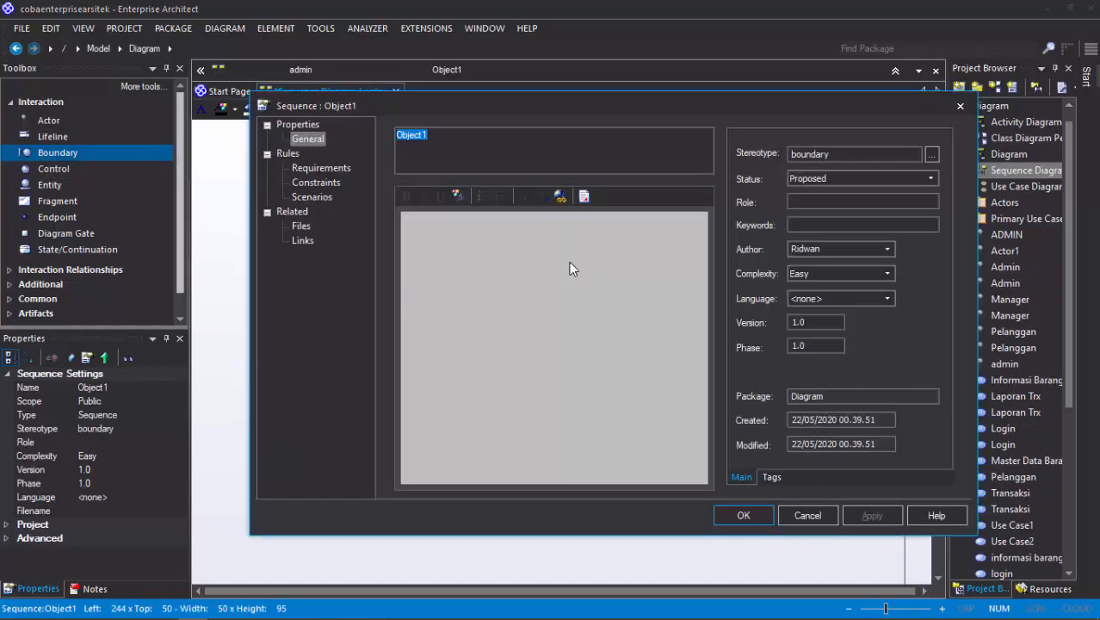
{"action": "type", "text": "Halaman Login"}
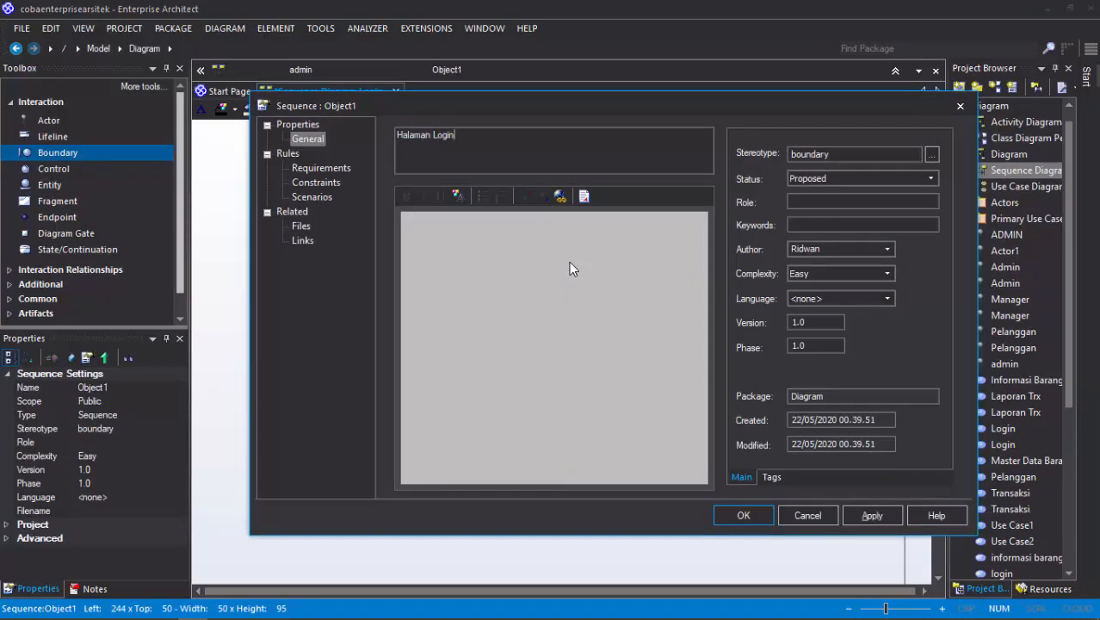
{"action": "key", "text": "Return"}
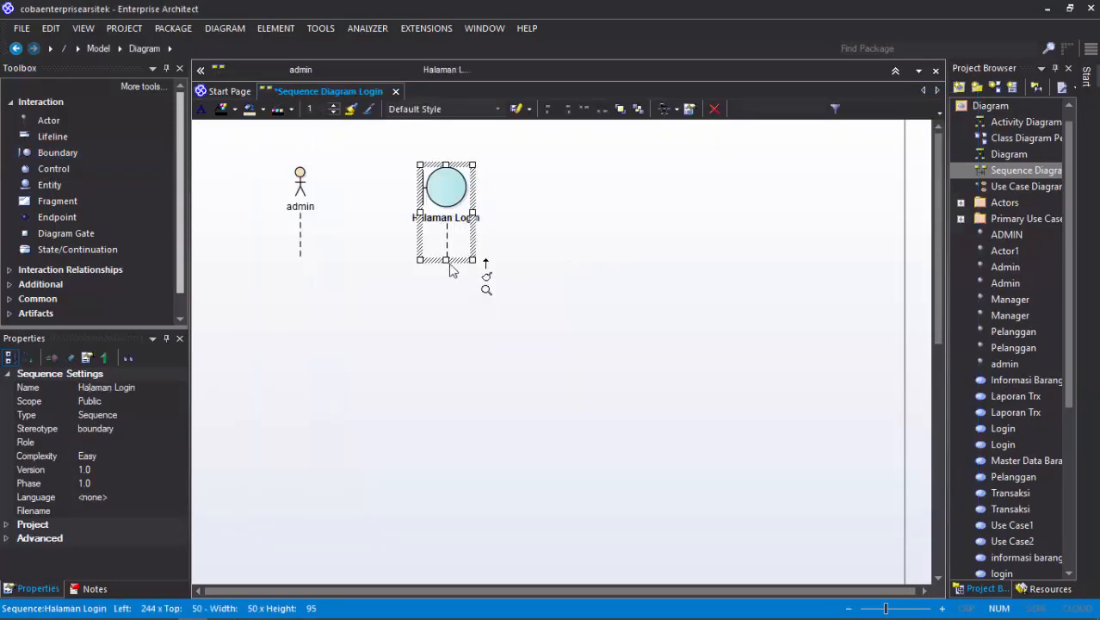
{"action": "left_click_drag", "start_coordinate": [486, 261], "coordinate": [487, 359]}
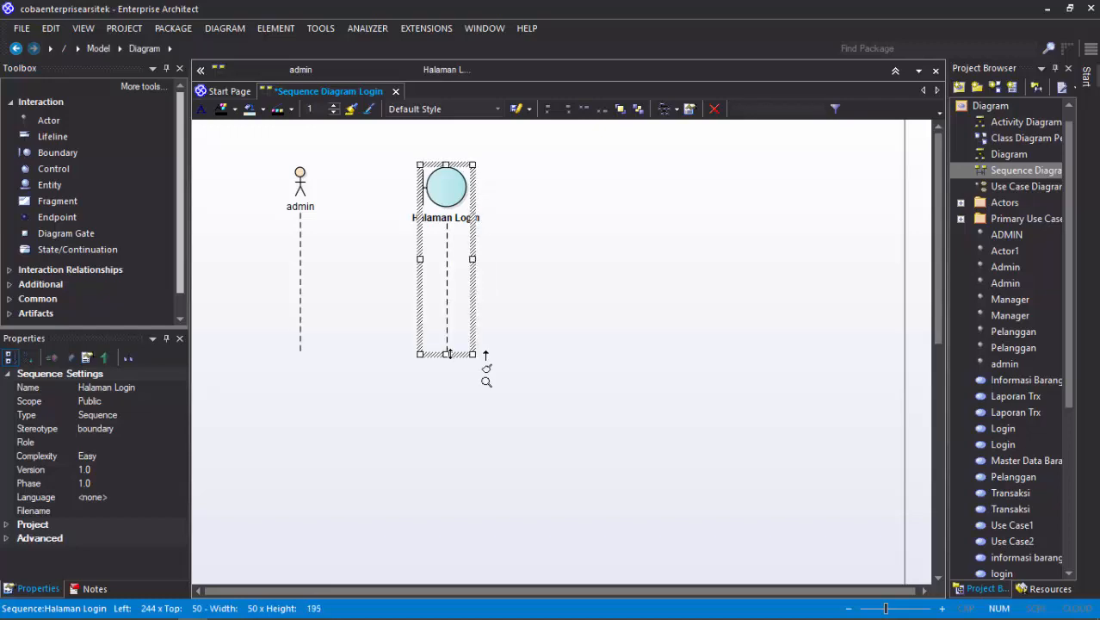
{"action": "left_click", "coordinate": [574, 263]}
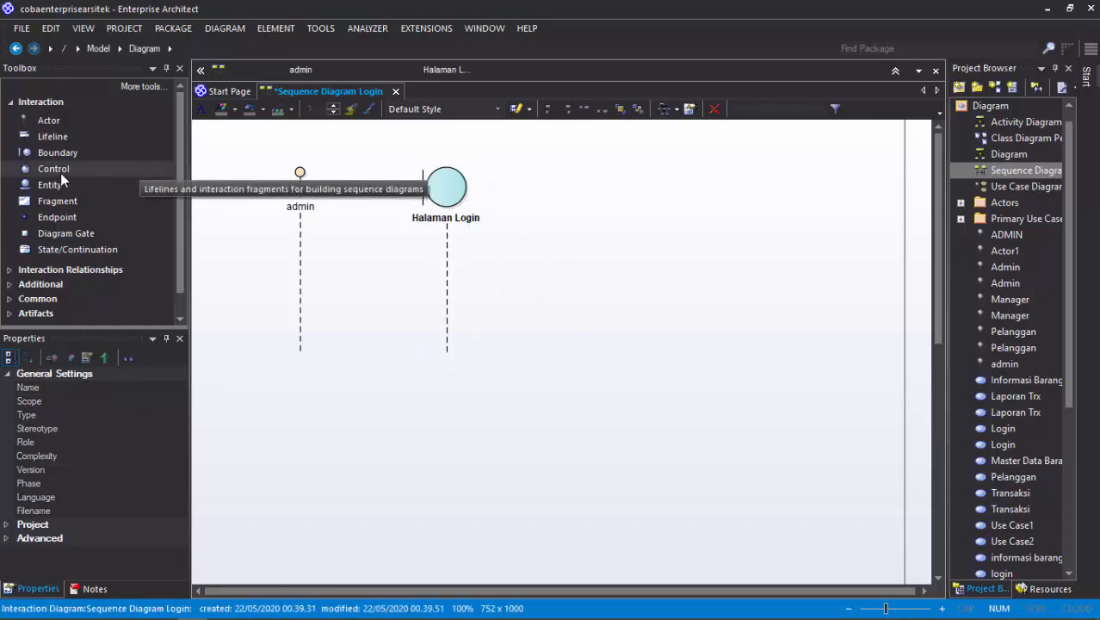
Step: Add a control element named "Process" to the right of the Halaman Login boundary
{"action": "left_click", "coordinate": [53, 170]}
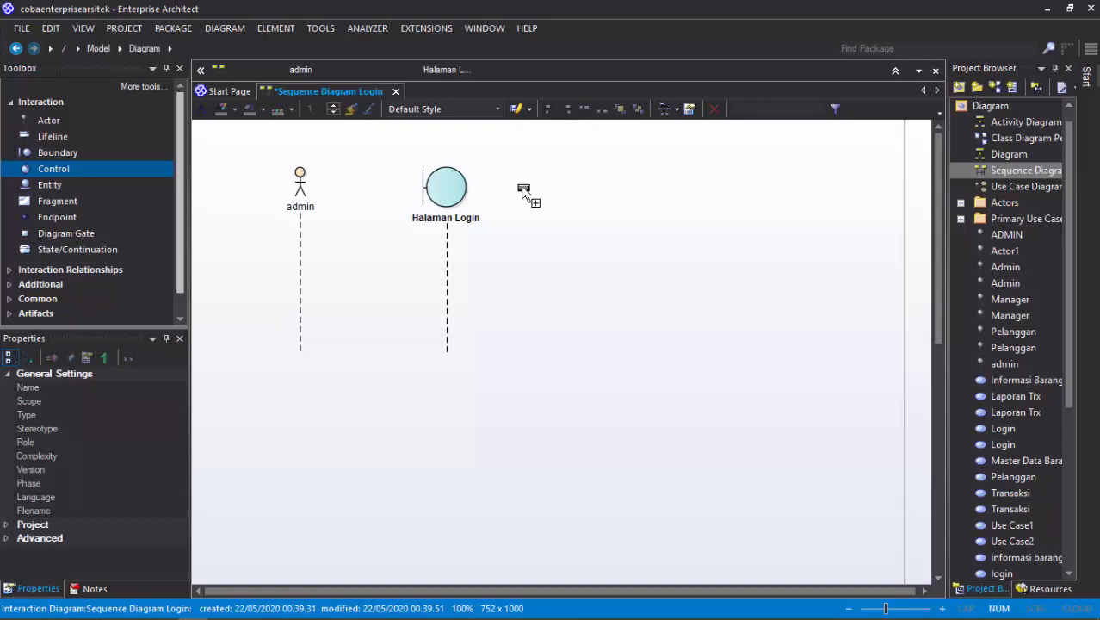
{"action": "left_click", "coordinate": [605, 247]}
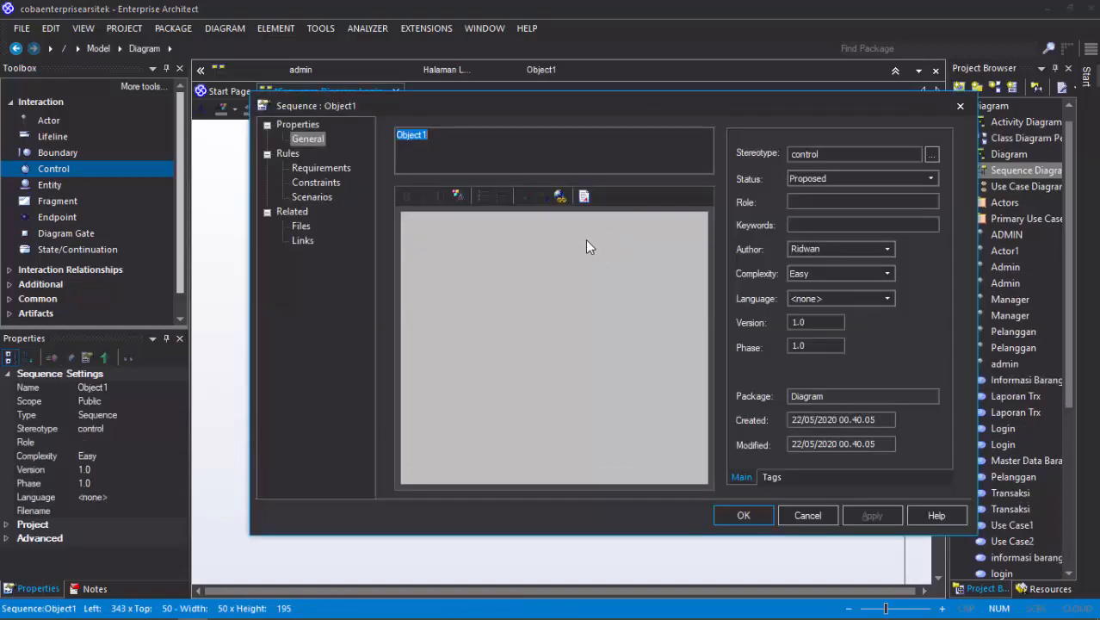
{"action": "type", "text": "Con"}
{"action": "key", "text": "BackSpace"}
{"action": "key", "text": "BackSpace"}
{"action": "key", "text": "BackSpace"}
{"action": "type", "text": "Process"}
{"action": "key", "text": "Return"}
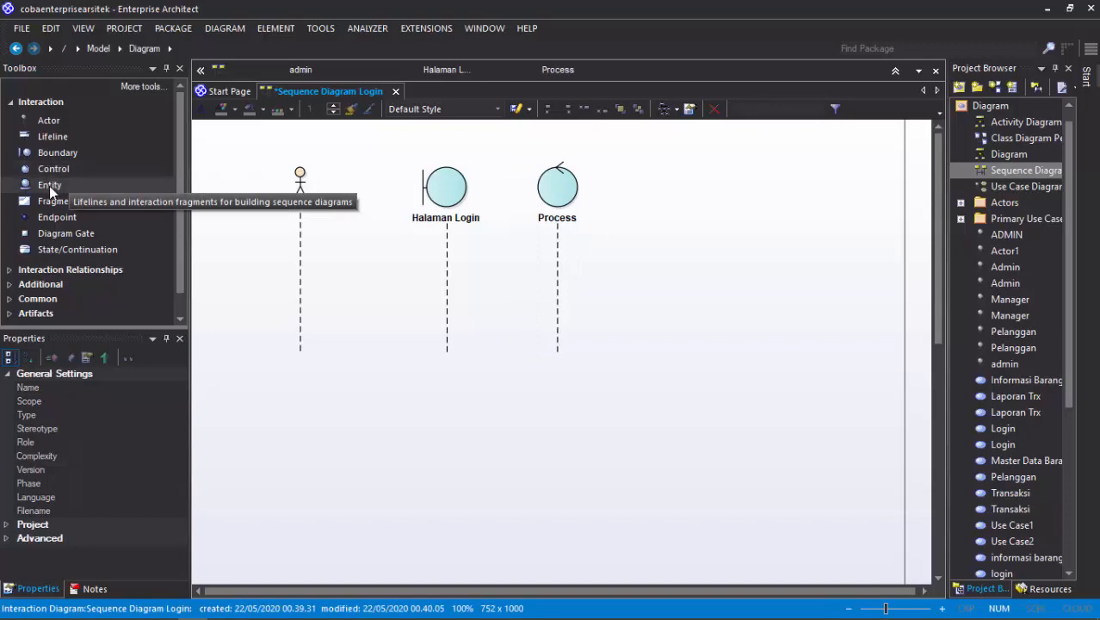
Step: Add an entity named "tb_admin" to the right of the Process control
{"action": "left_click", "coordinate": [51, 186]}
{"action": "left_click", "coordinate": [637, 200]}
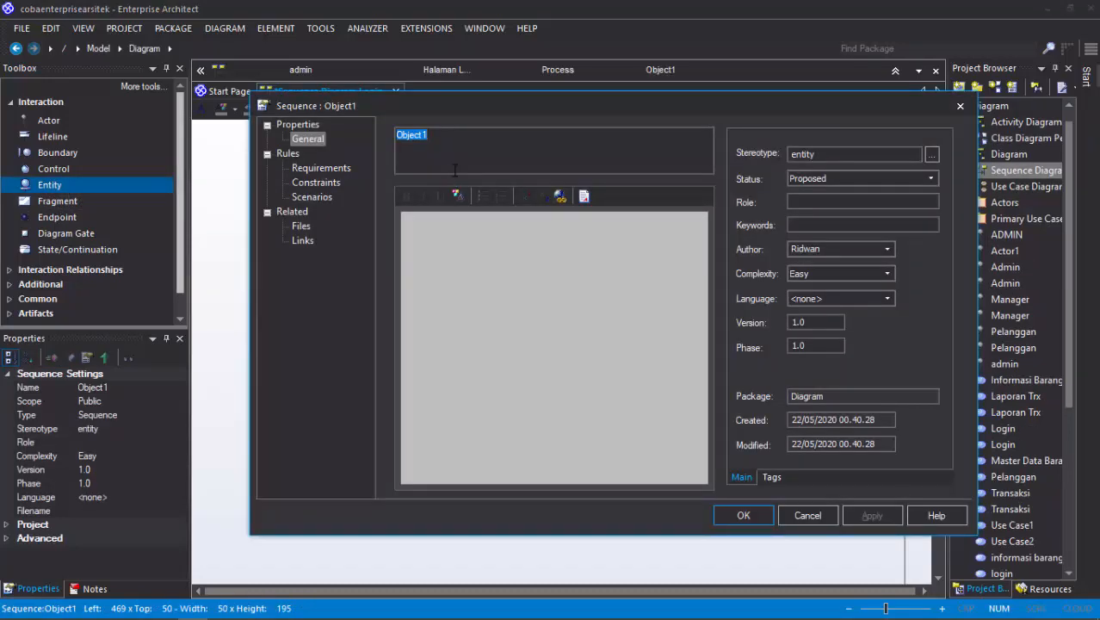
{"action": "type", "text": "tb_admin"}
{"action": "key", "text": "Return"}
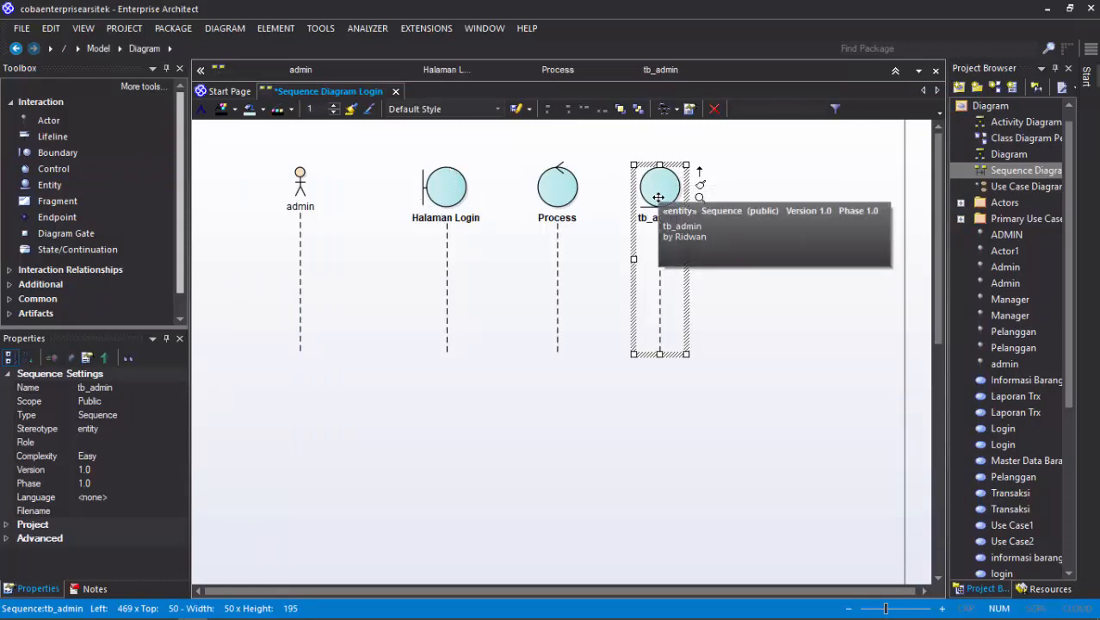
{"action": "left_click", "coordinate": [464, 416]}
Step: Add a boundary named "halaman utama" to the right of the tb_admin entity
{"action": "left_click", "coordinate": [40, 152]}
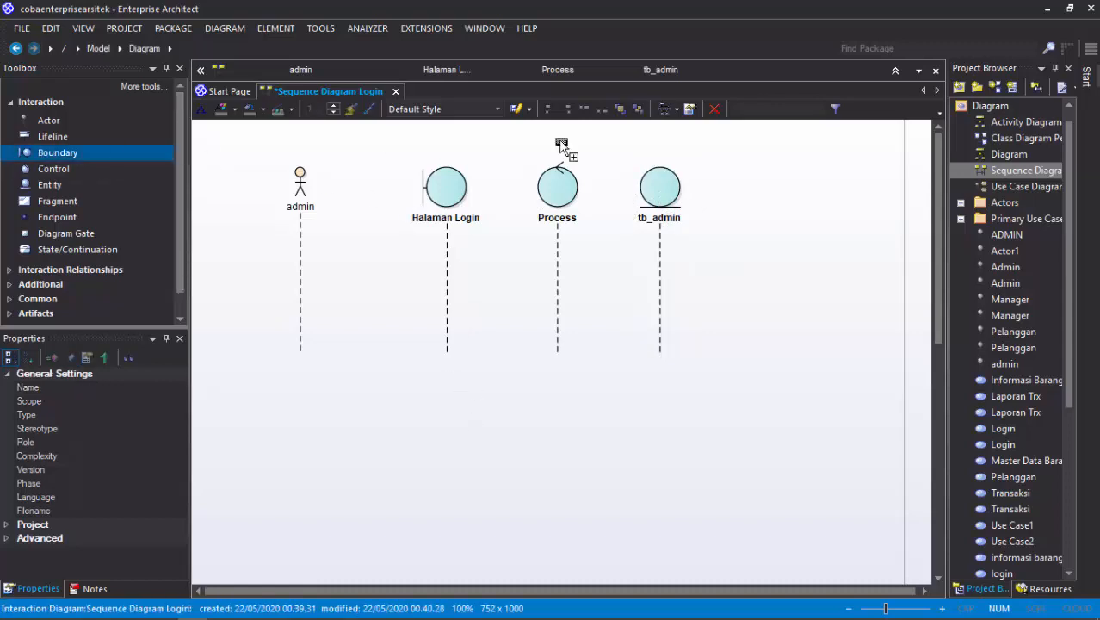
{"action": "left_click", "coordinate": [792, 198]}
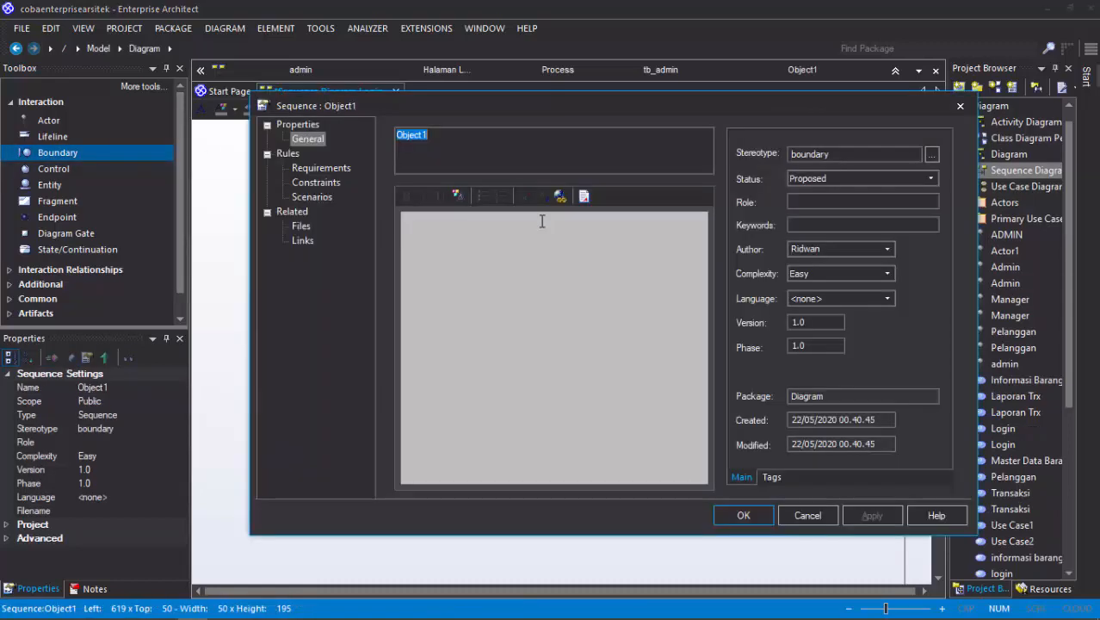
{"action": "type", "text": "halaman utama"}
{"action": "key", "text": "Return"}
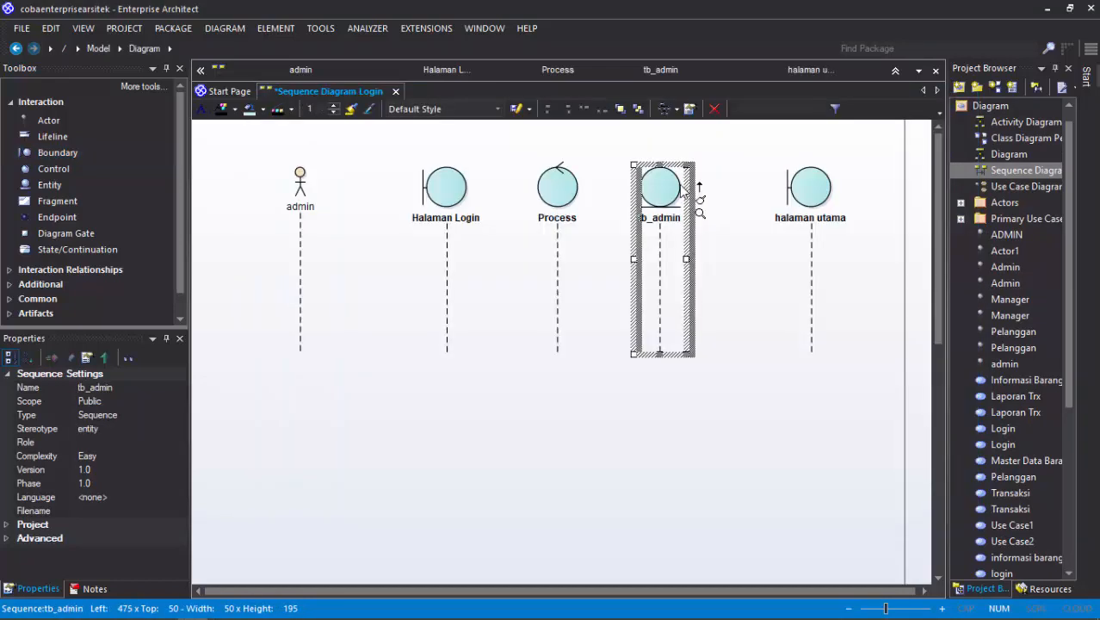
Step: Even out the horizontal spacing of the Halaman Login, Process and tb_admin lifelines
{"action": "left_click_drag", "start_coordinate": [561, 187], "coordinate": [564, 187]}
{"action": "left_click_drag", "start_coordinate": [449, 191], "coordinate": [444, 190]}
{"action": "left_click", "coordinate": [514, 257]}
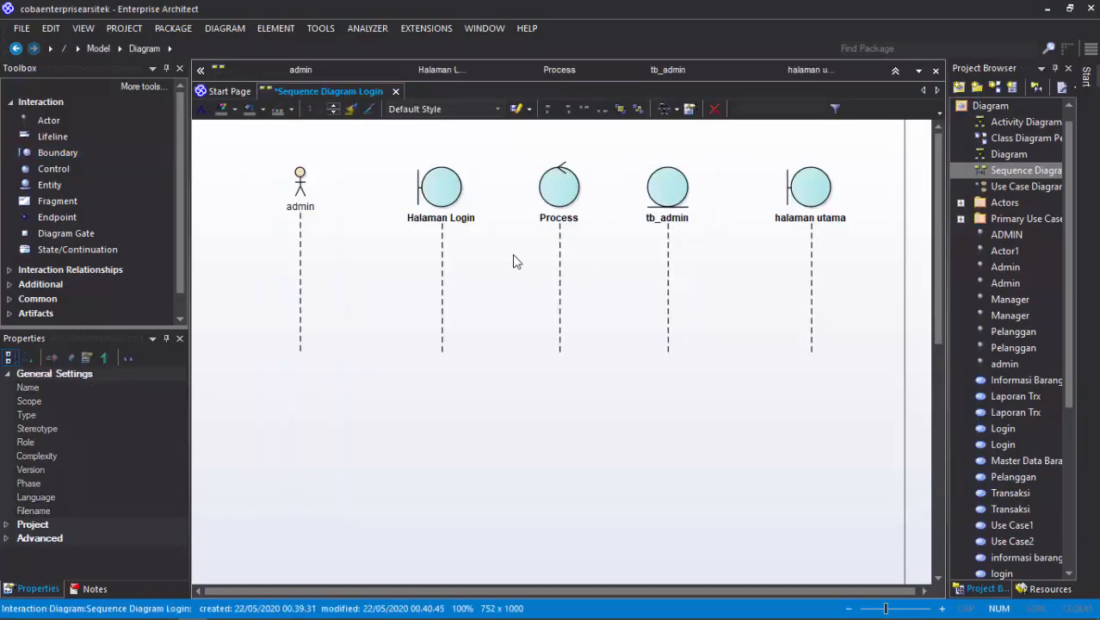
Step: Draw a message from the admin lifeline to Halaman Login and set its synch type to Asynchronous
{"action": "left_click", "coordinate": [301, 255]}
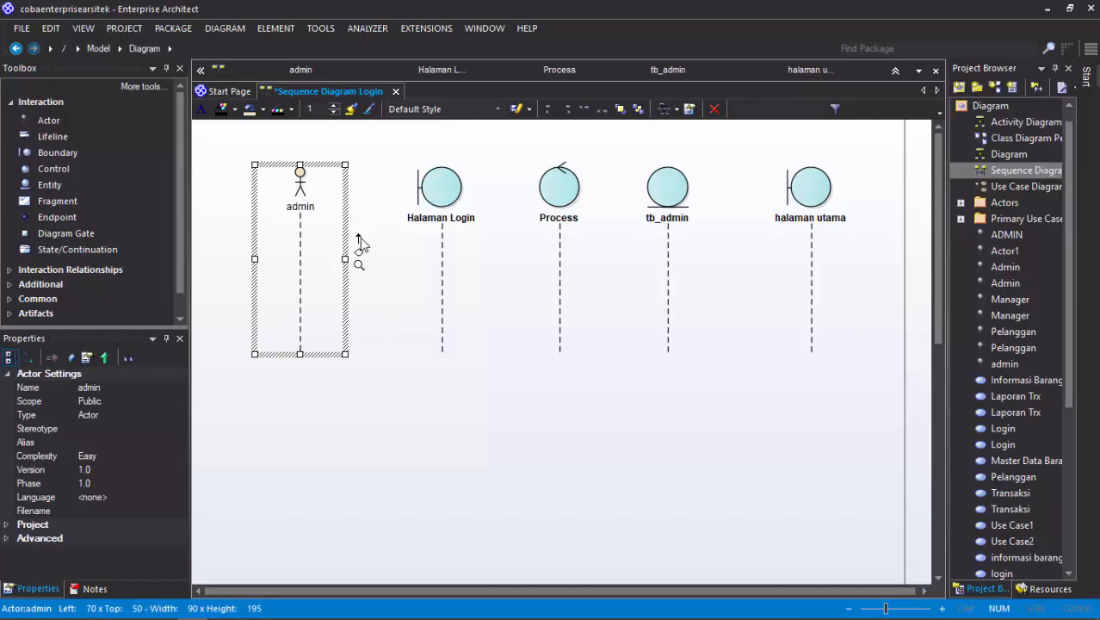
{"action": "left_click_drag", "start_coordinate": [360, 239], "coordinate": [439, 244]}
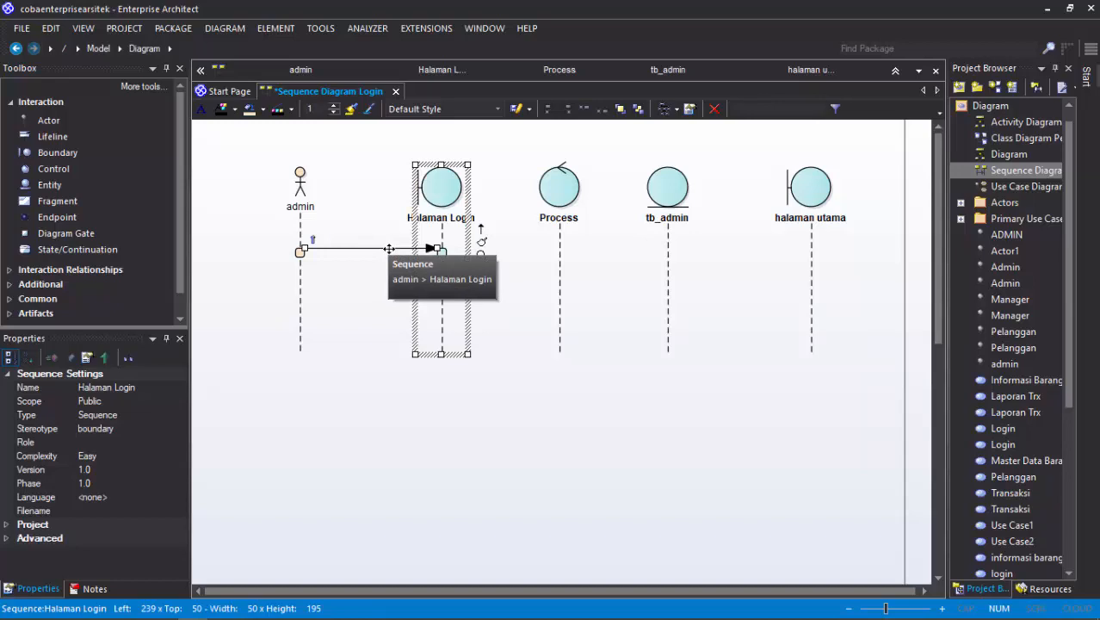
{"action": "left_click", "coordinate": [390, 249]}
{"action": "right_click", "coordinate": [390, 248]}
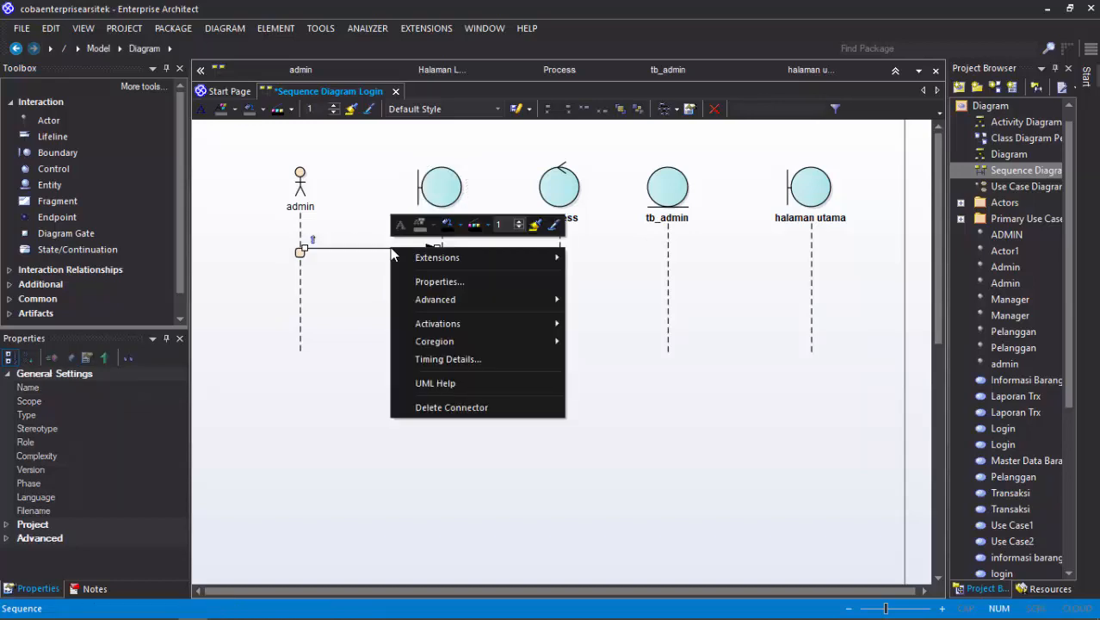
{"action": "left_click", "coordinate": [422, 282]}
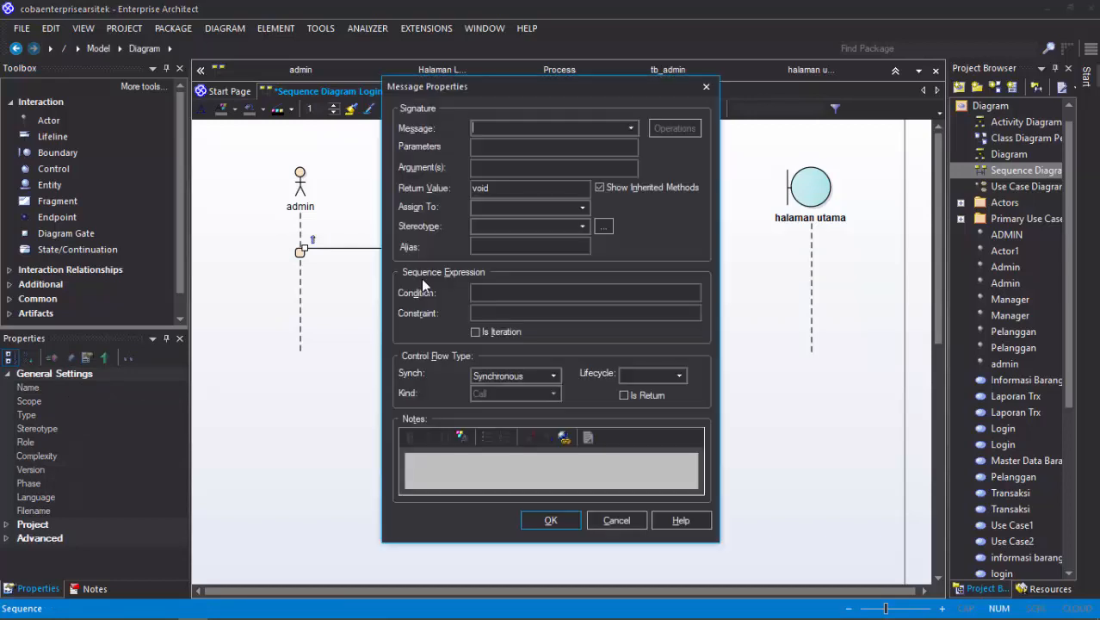
{"action": "left_click", "coordinate": [546, 372]}
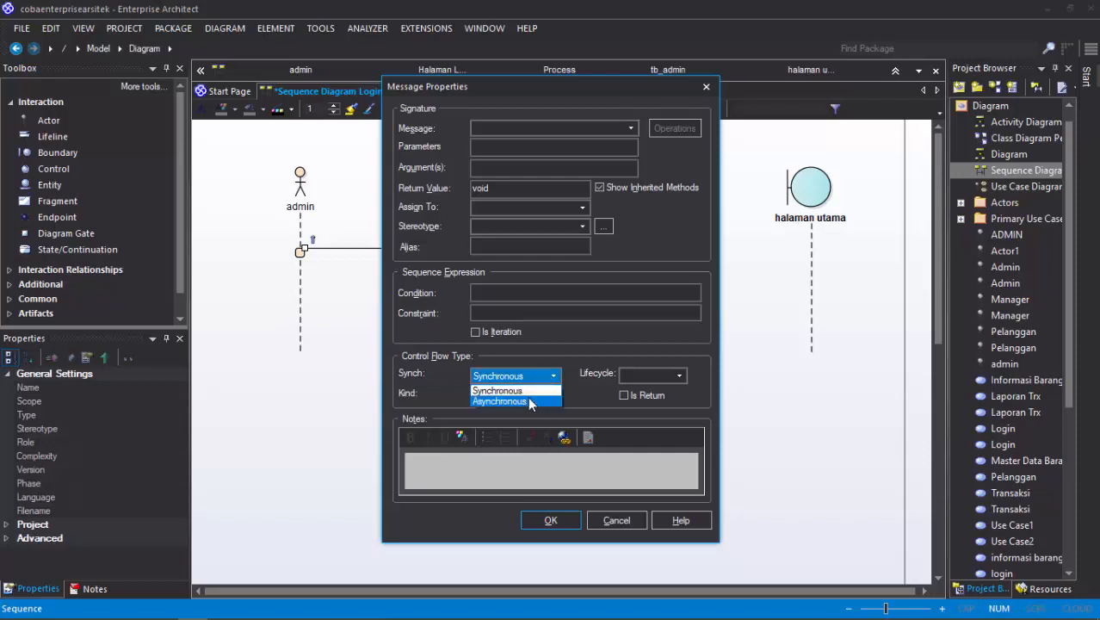
{"action": "left_click", "coordinate": [529, 400]}
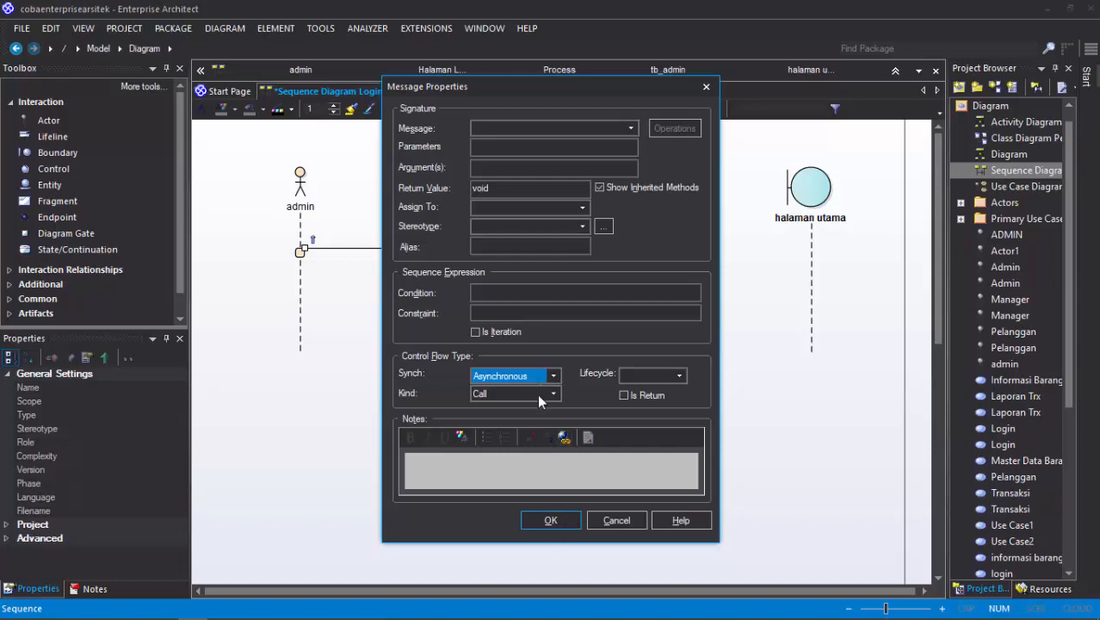
{"action": "left_click", "coordinate": [550, 520]}
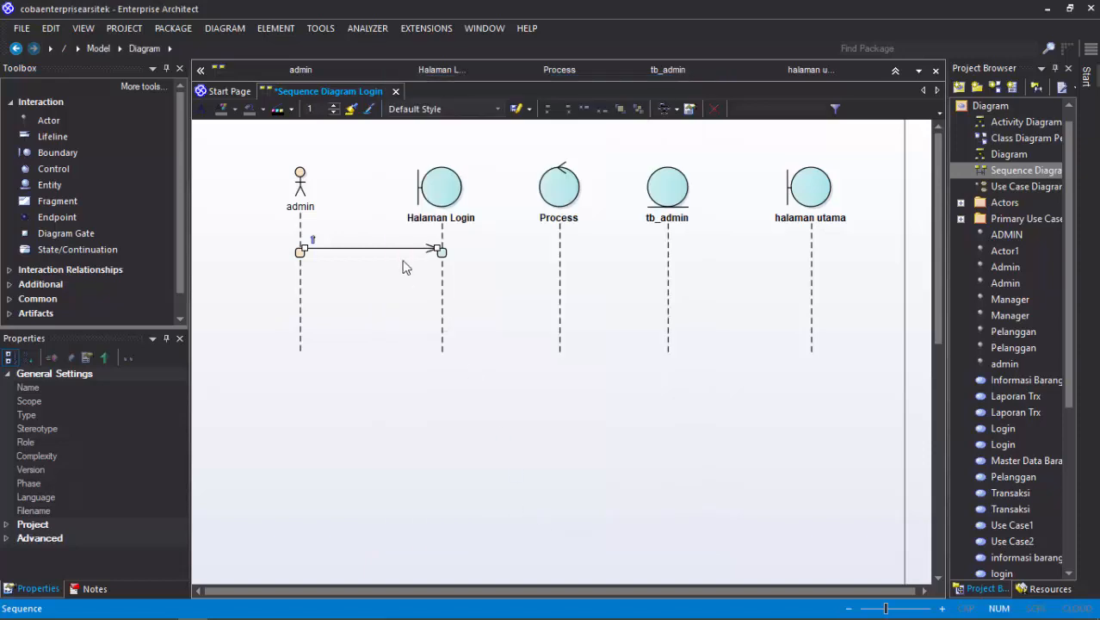
Step: Name the message from admin to Halaman Login "1. akses halaman login"
{"action": "double_click", "coordinate": [353, 248]}
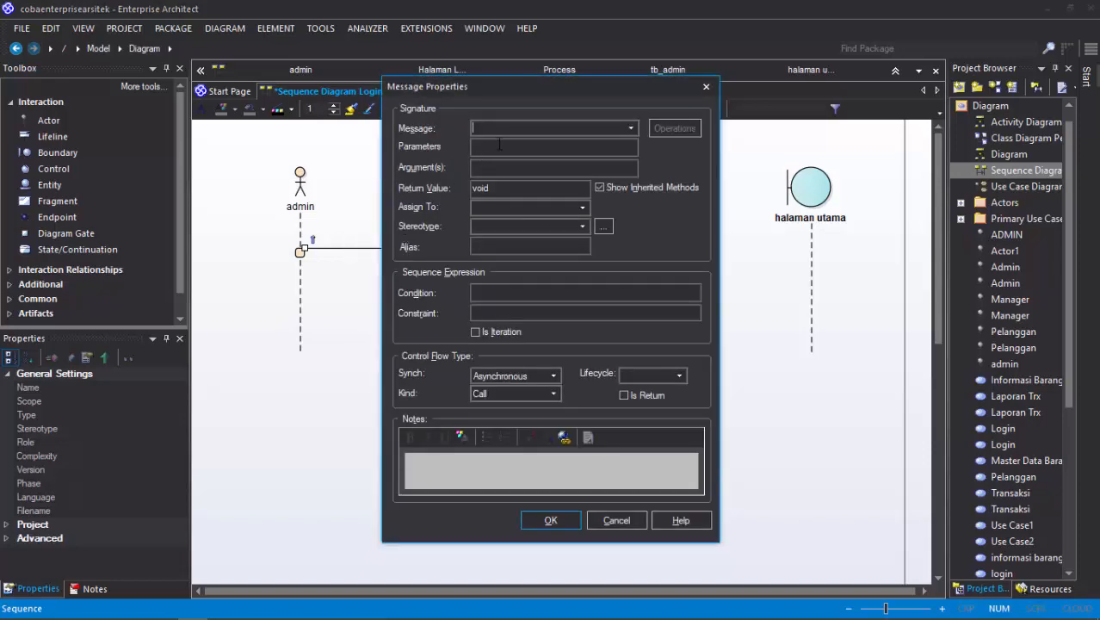
{"action": "key", "text": "Escape"}
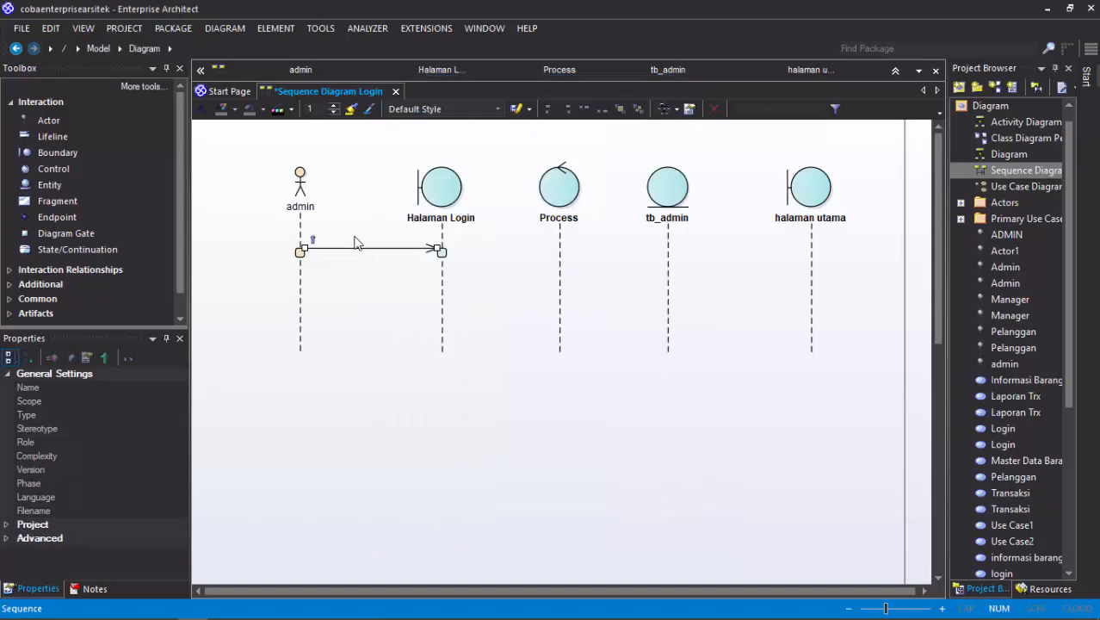
{"action": "double_click", "coordinate": [358, 249]}
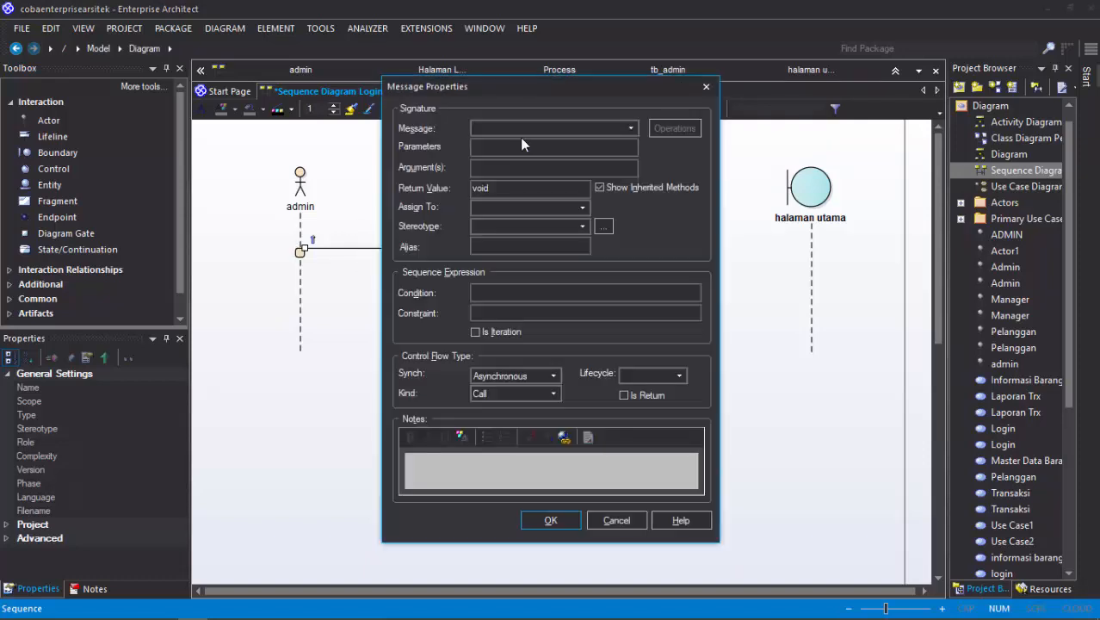
{"action": "type", "text": "1. akses halaman login"}
{"action": "key", "text": "Return"}
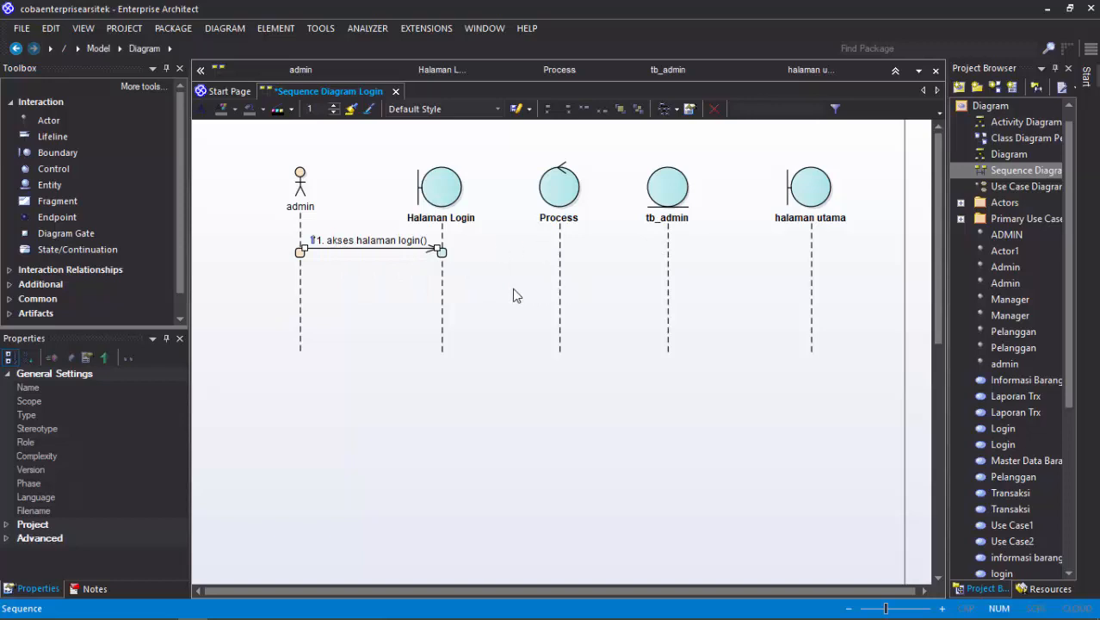
Step: Add a second message from admin to Halaman Login named "2. masukan usernam & pasword" and move admin left to fit the label
{"action": "left_click", "coordinate": [298, 256]}
{"action": "left_click_drag", "start_coordinate": [359, 258], "coordinate": [441, 279]}
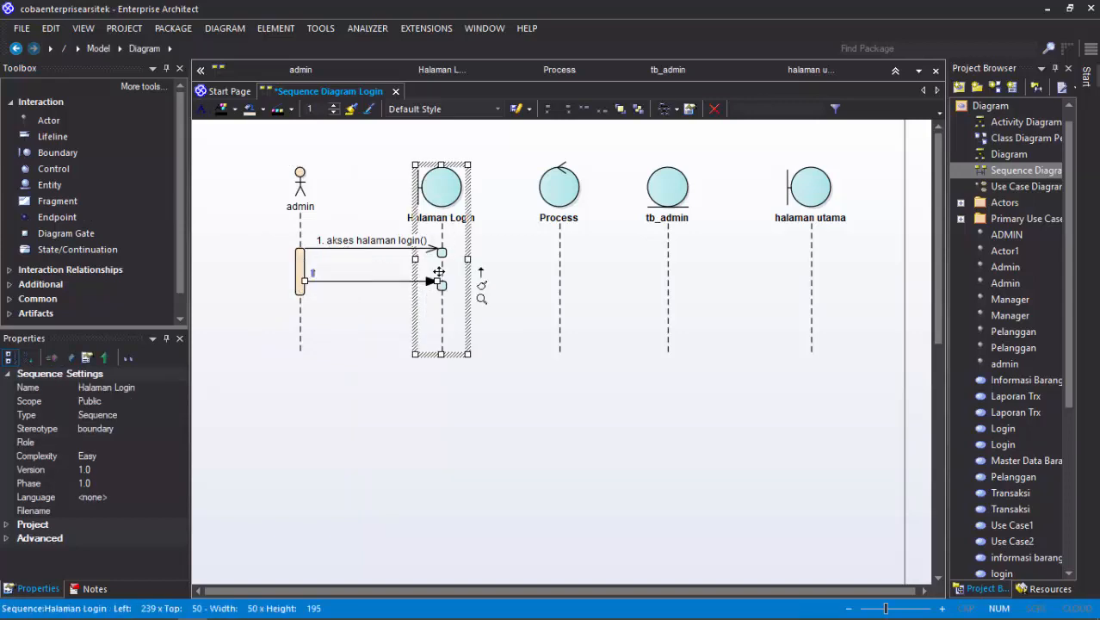
{"action": "double_click", "coordinate": [386, 280]}
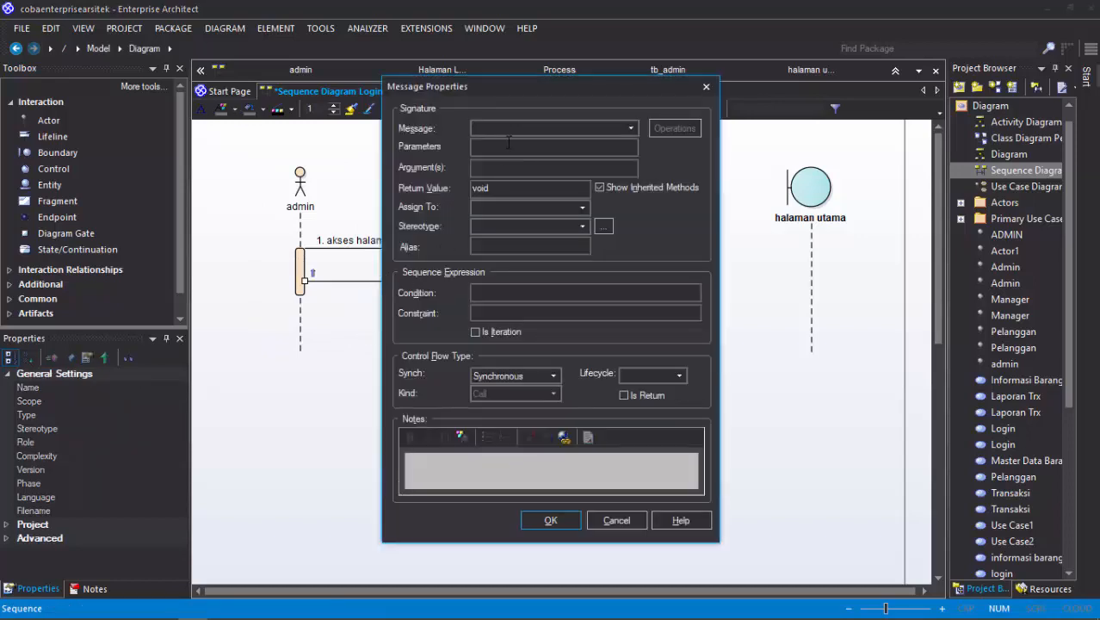
{"action": "type", "text": "masukan usernam & pasword"}
{"action": "key", "text": "Home"}
{"action": "type", "text": "2."}
{"action": "key", "text": "Return"}
{"action": "left_click_drag", "start_coordinate": [301, 255], "coordinate": [277, 256]}
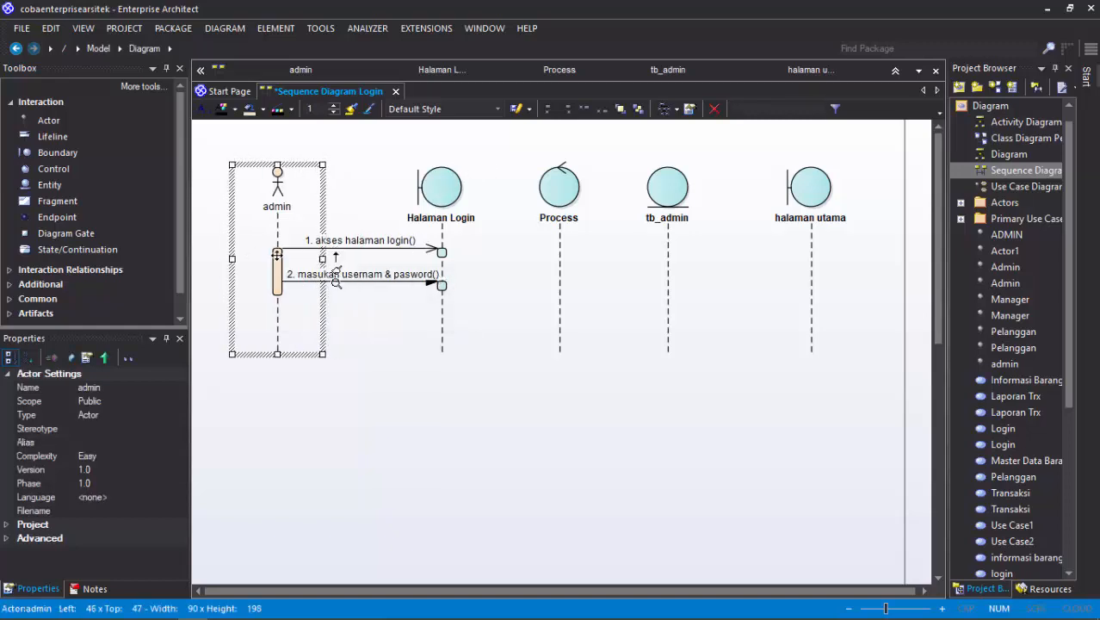
Step: Raise the second message's label clear of its arrow, and add a message from Halaman Login to Process named "proses query"
{"action": "left_click", "coordinate": [417, 298]}
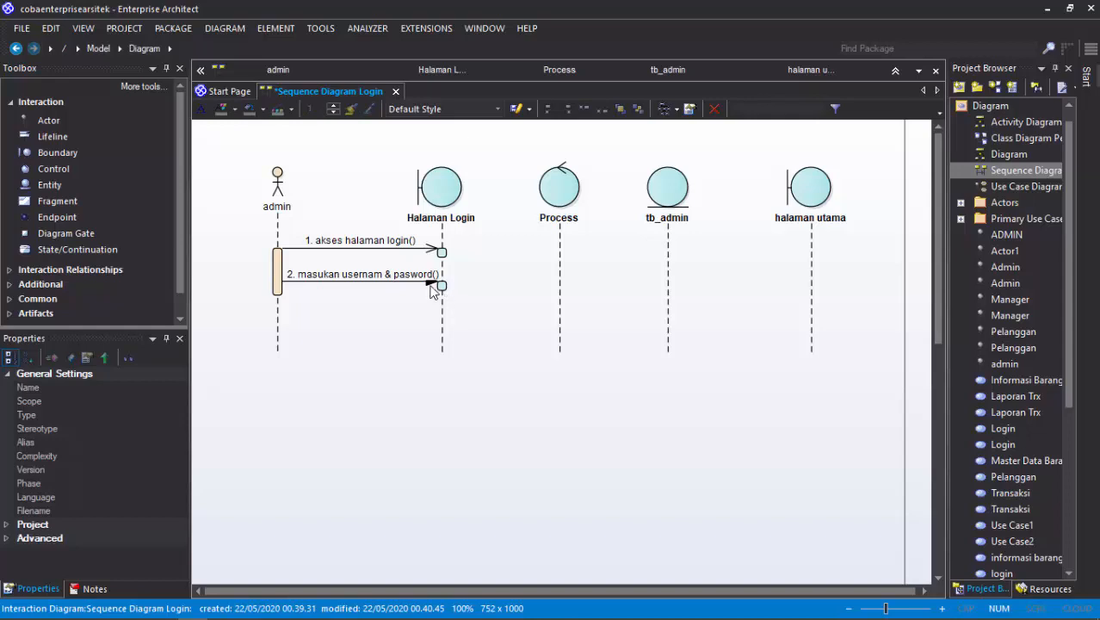
{"action": "left_click", "coordinate": [414, 282]}
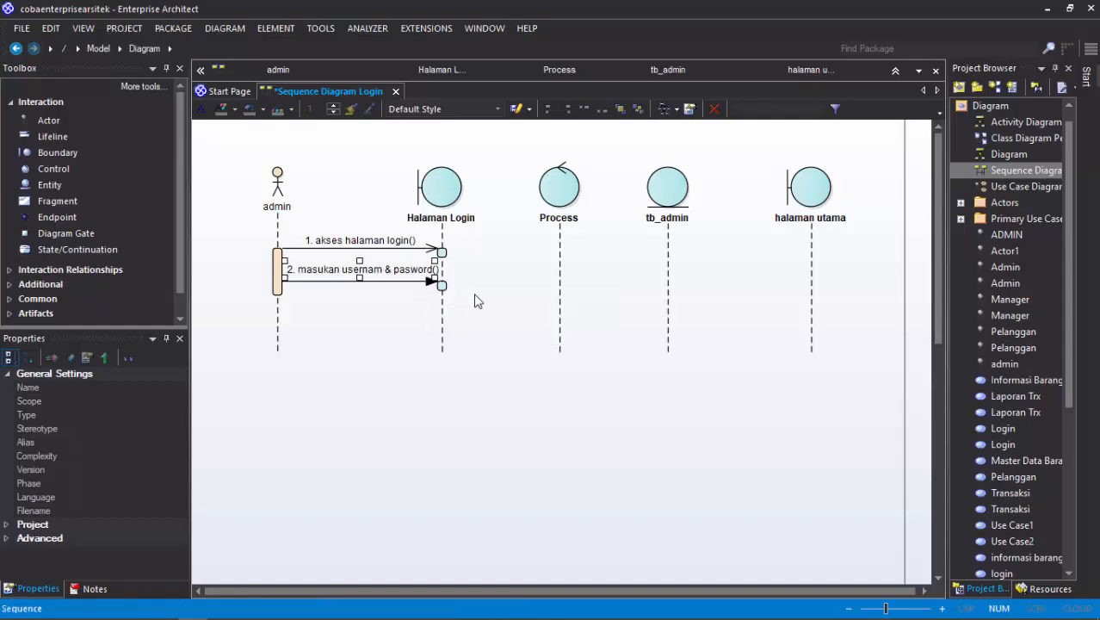
{"action": "left_click", "coordinate": [442, 296]}
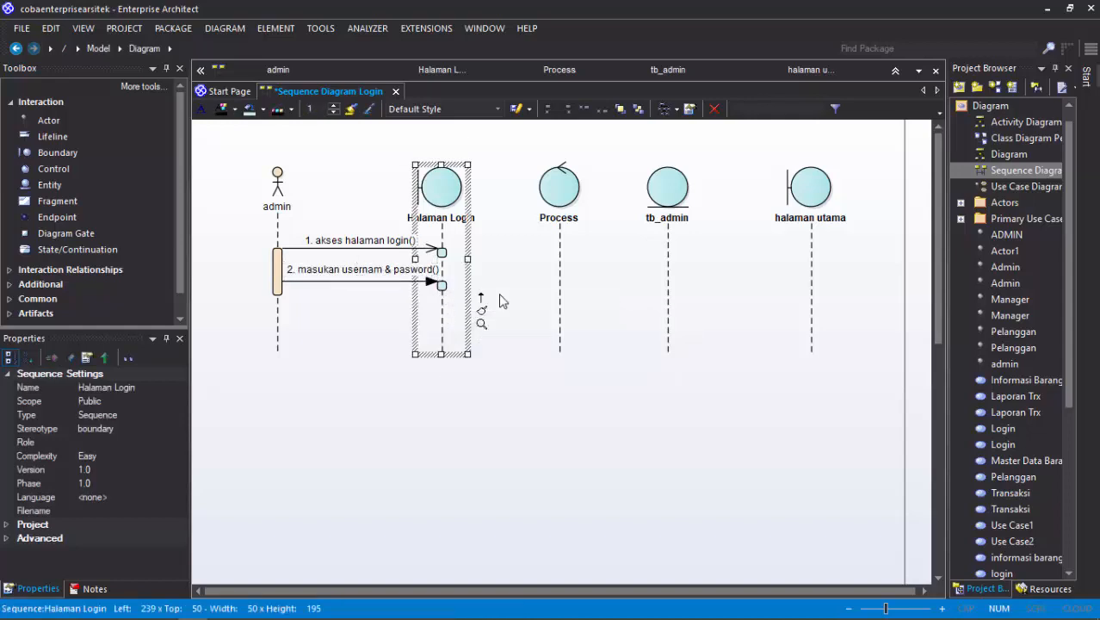
{"action": "left_click_drag", "start_coordinate": [481, 298], "coordinate": [558, 295]}
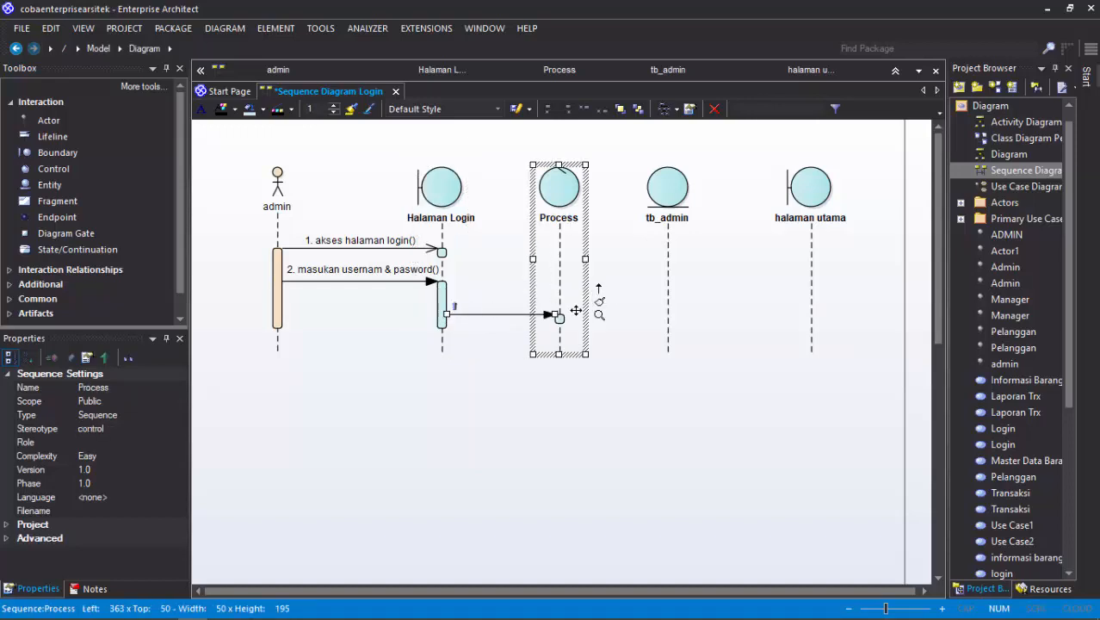
{"action": "left_click", "coordinate": [509, 314]}
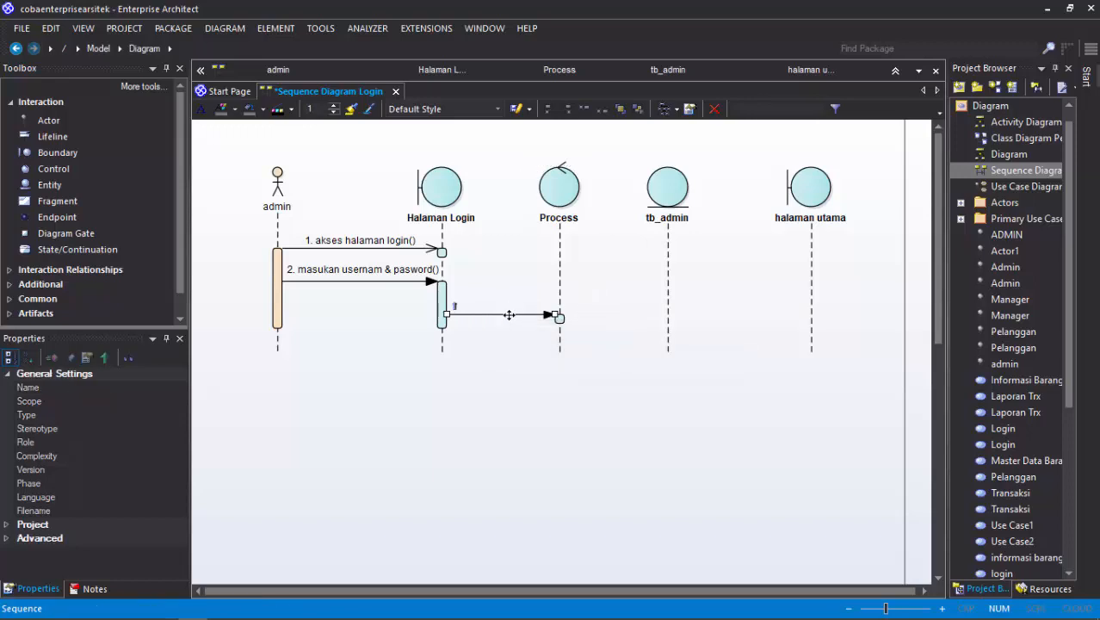
{"action": "double_click", "coordinate": [510, 315]}
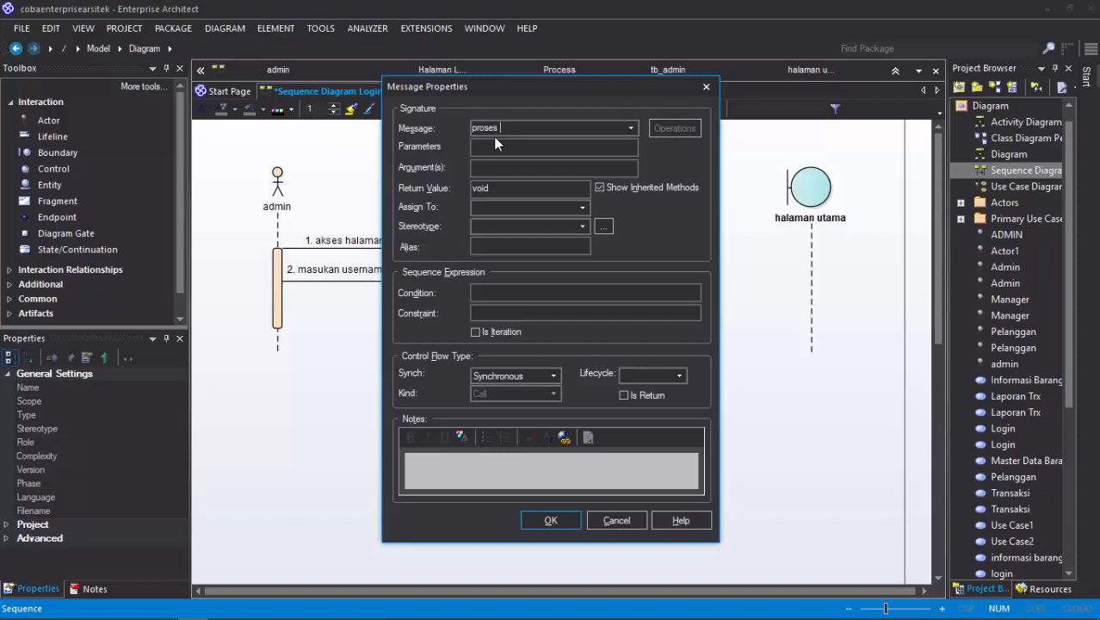
{"action": "key", "text": "Return"}
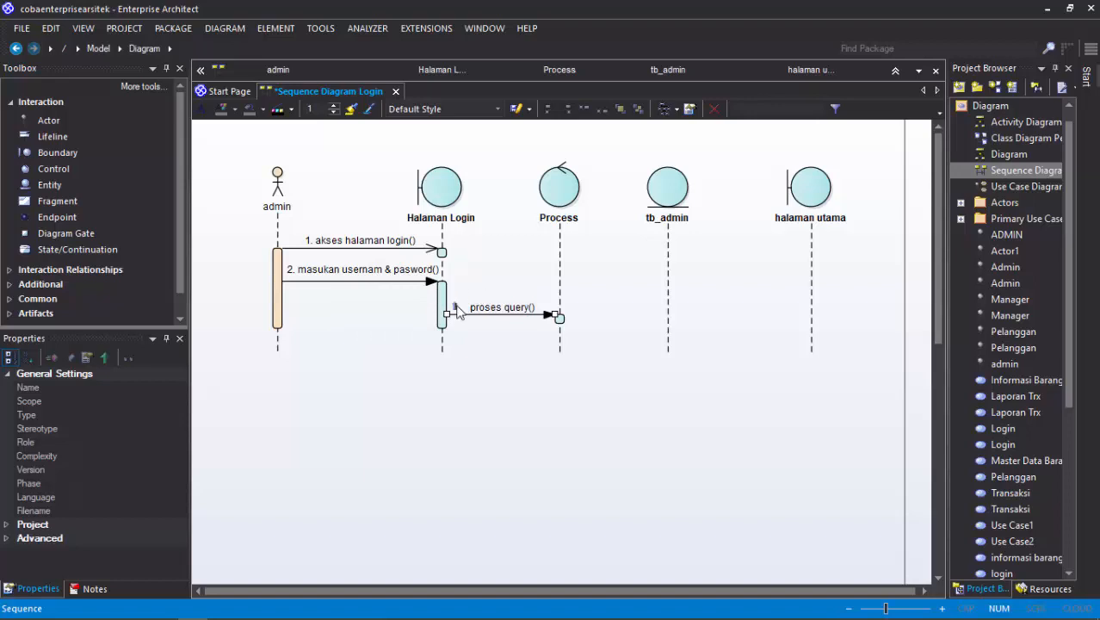
Step: Add a message from Process to tb_admin named "4. get data"
{"action": "left_click", "coordinate": [572, 320]}
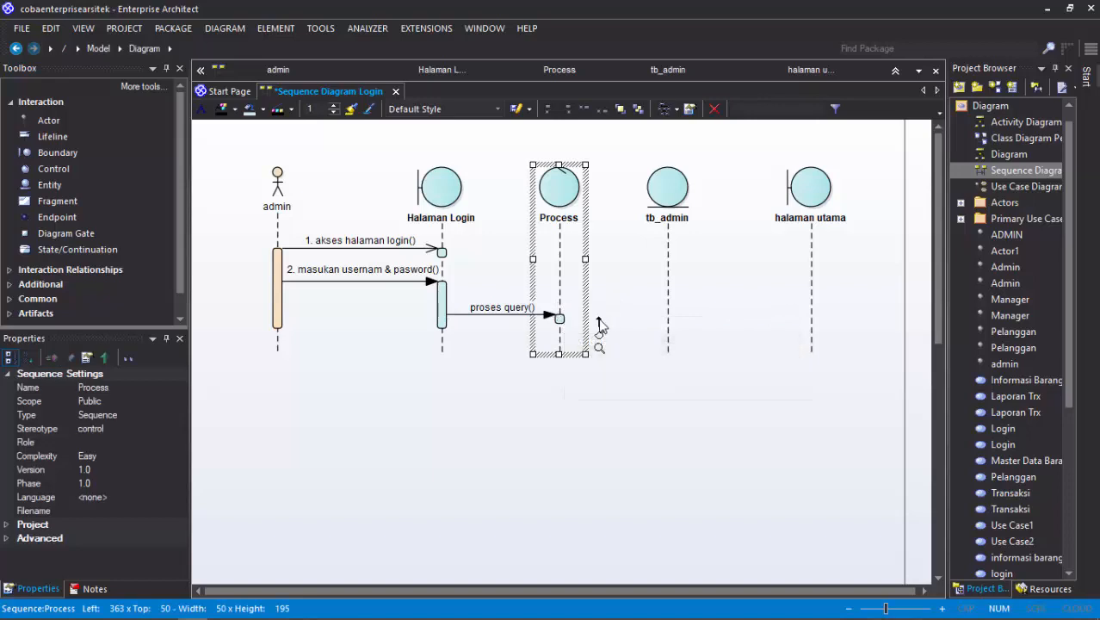
{"action": "left_click_drag", "start_coordinate": [600, 323], "coordinate": [666, 328]}
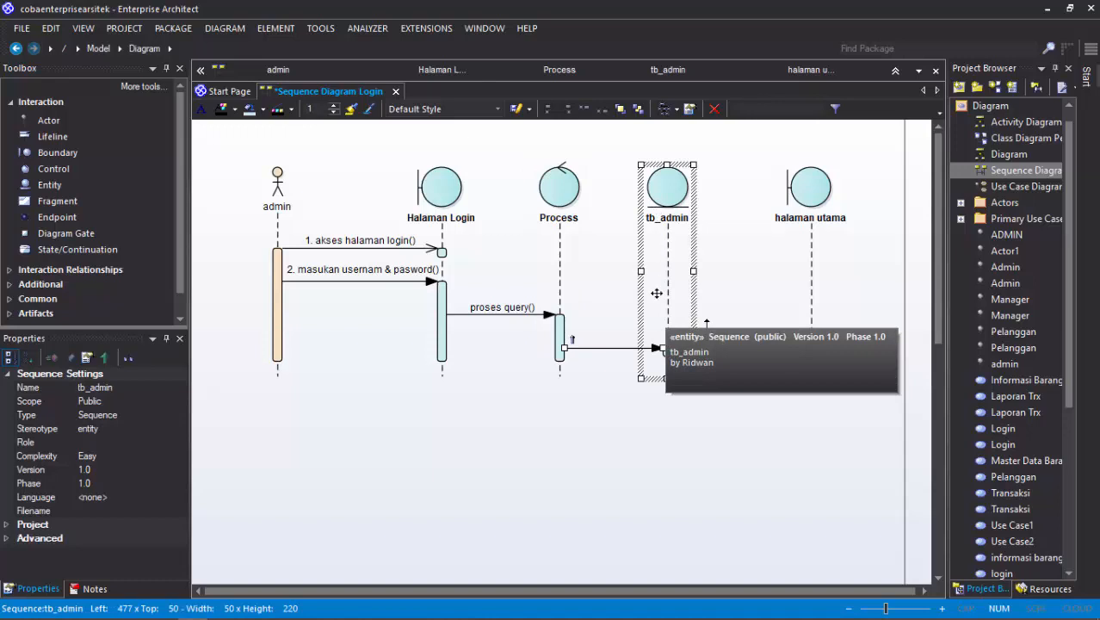
{"action": "left_click", "coordinate": [624, 347]}
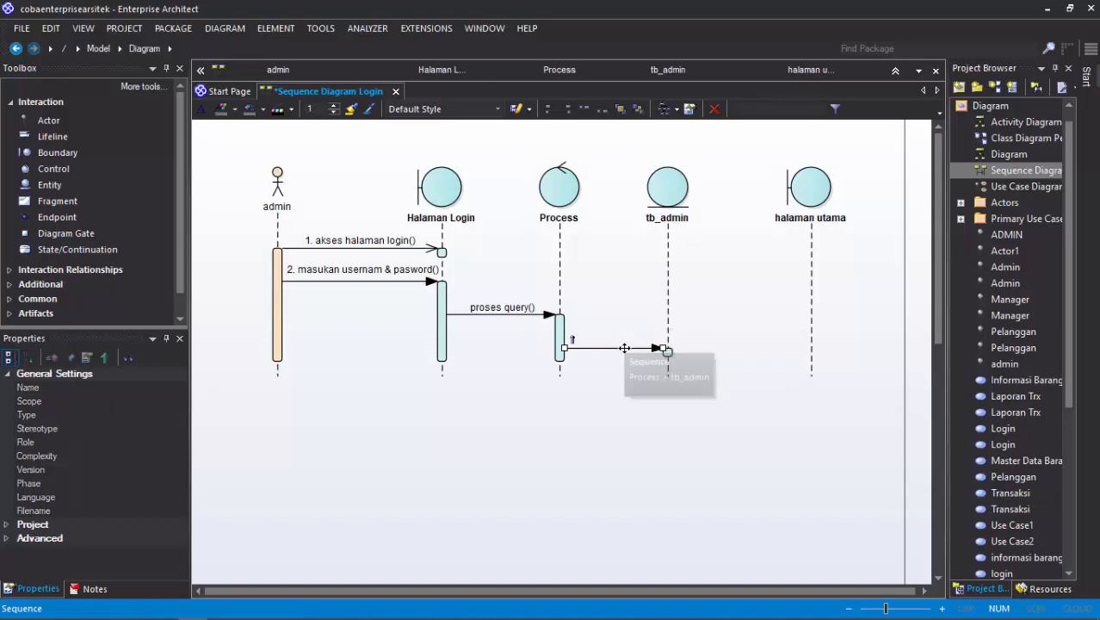
{"action": "double_click", "coordinate": [624, 346]}
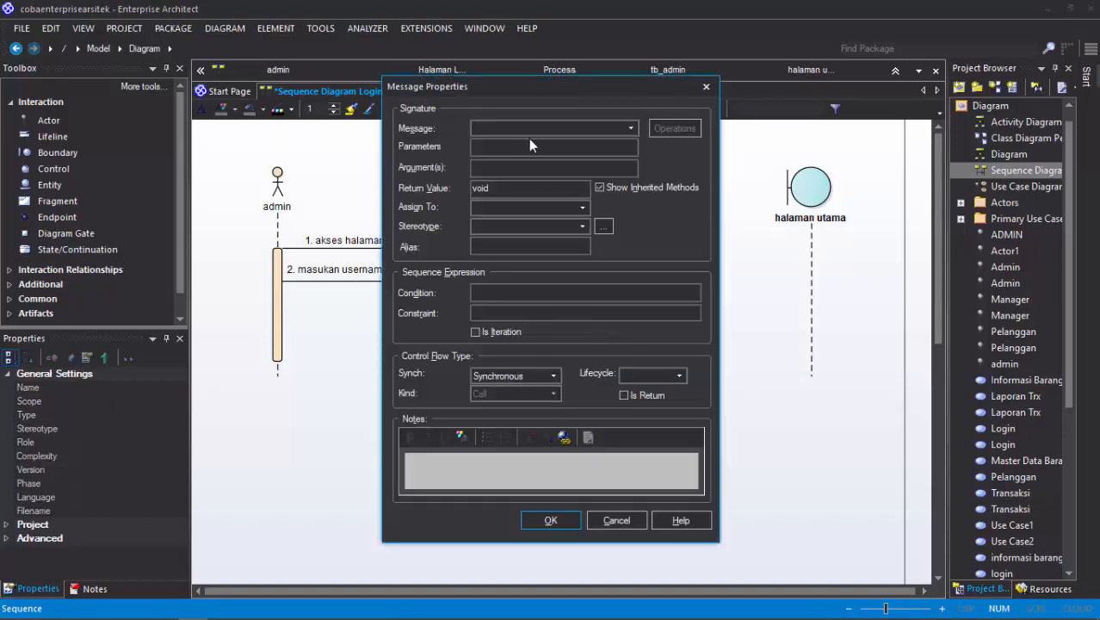
{"action": "type", "text": "4. get data"}
{"action": "key", "text": "Return"}
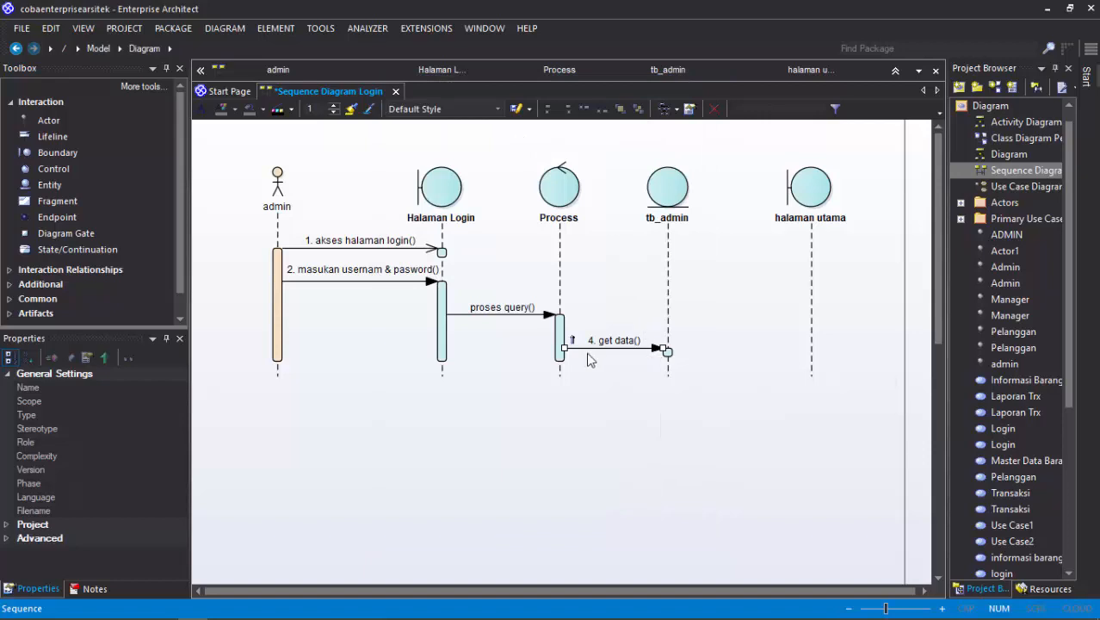
Step: Add a self-message on the Process lifeline below "4. get data" and name it "5. validasi data"
{"action": "left_click", "coordinate": [561, 355]}
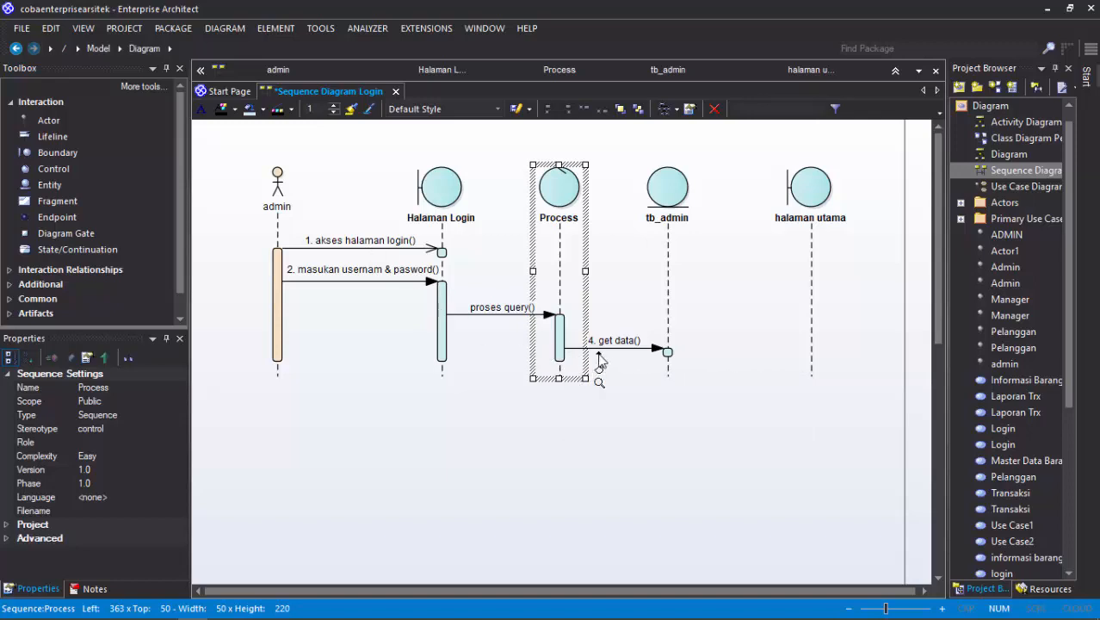
{"action": "left_click_drag", "start_coordinate": [600, 361], "coordinate": [563, 383]}
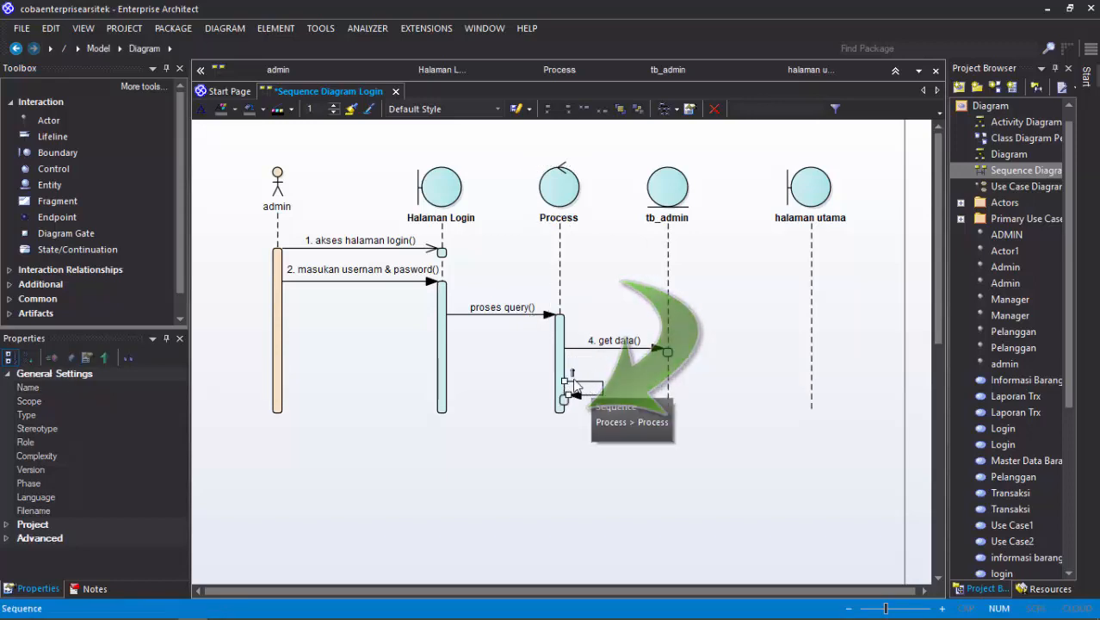
{"action": "left_click", "coordinate": [577, 379]}
{"action": "left_click_drag", "start_coordinate": [602, 391], "coordinate": [600, 382]}
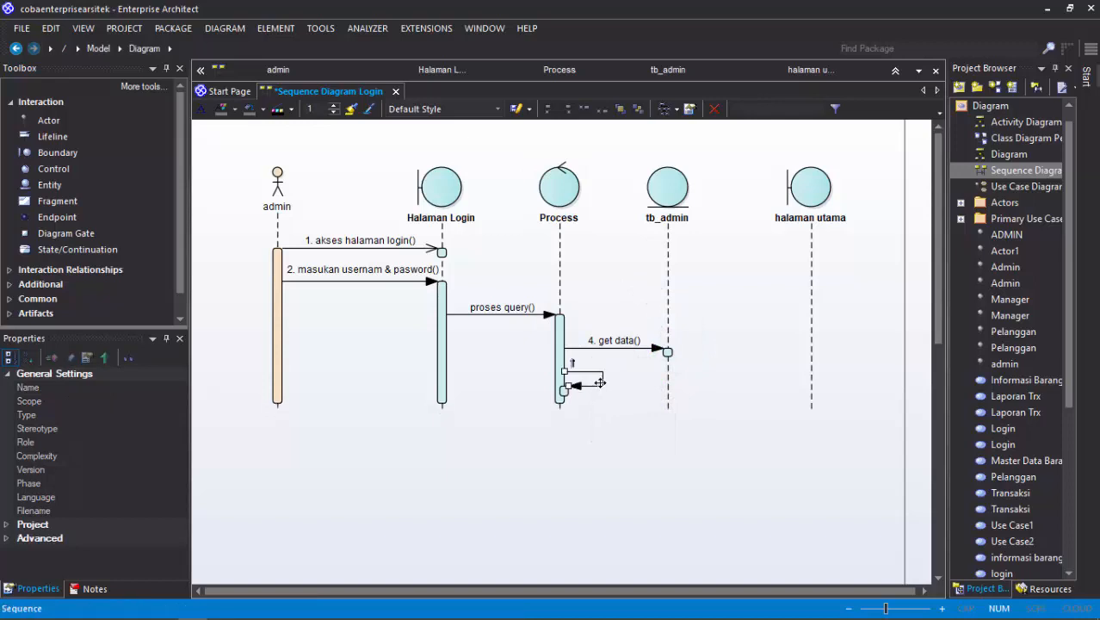
{"action": "double_click", "coordinate": [600, 383]}
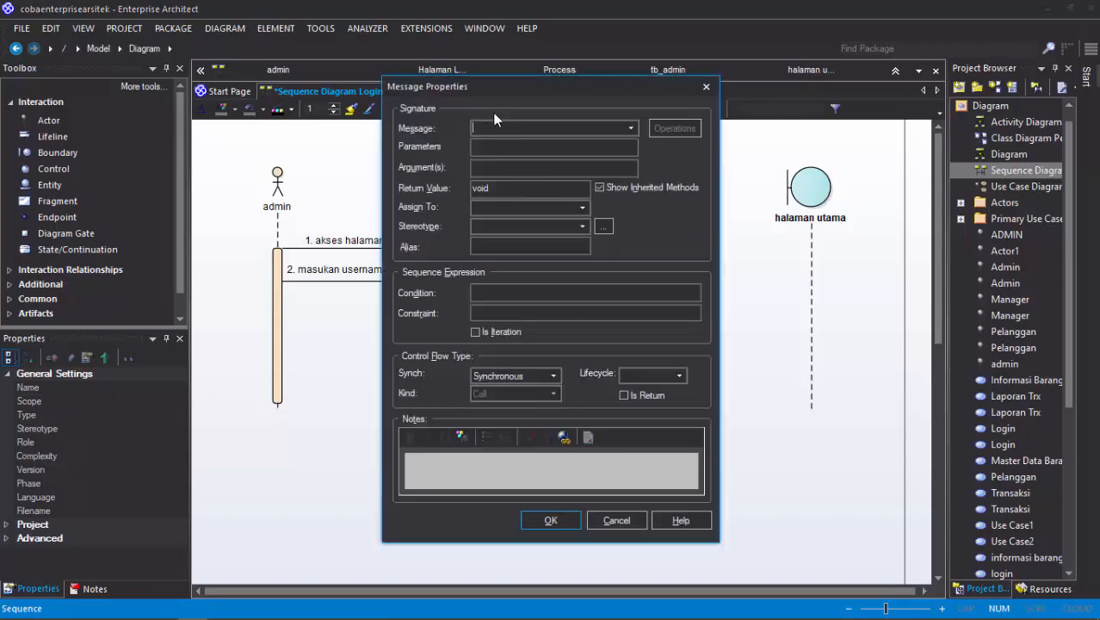
{"action": "type", "text": "validasi data"}
{"action": "key", "text": "Return"}
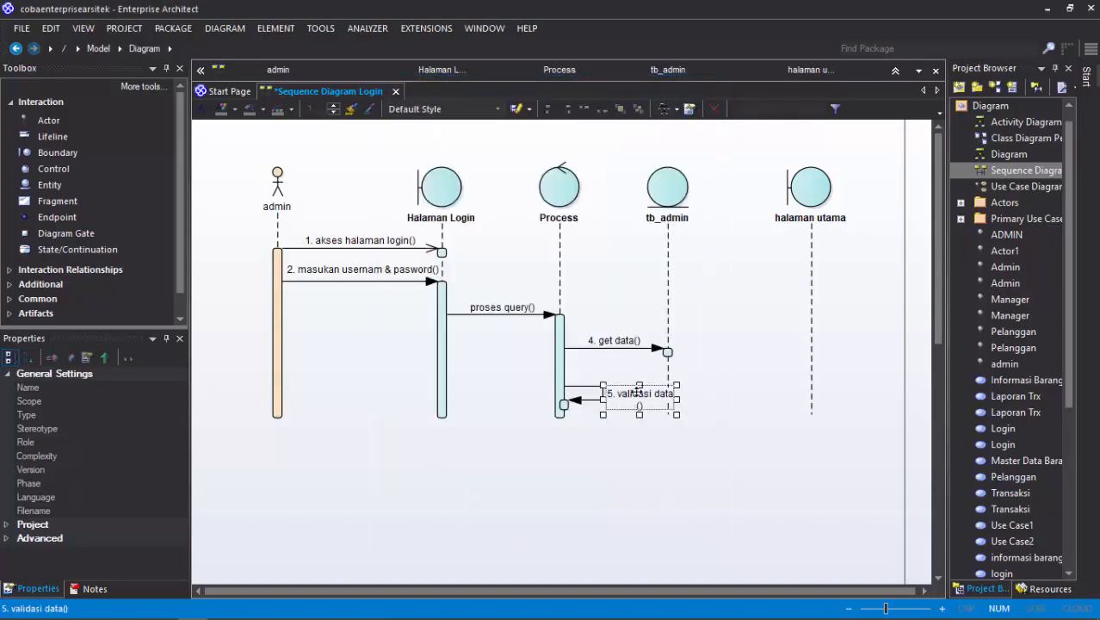
Step: Widen the "5. validasi data" label so its text fits on a single line
{"action": "left_click", "coordinate": [702, 433]}
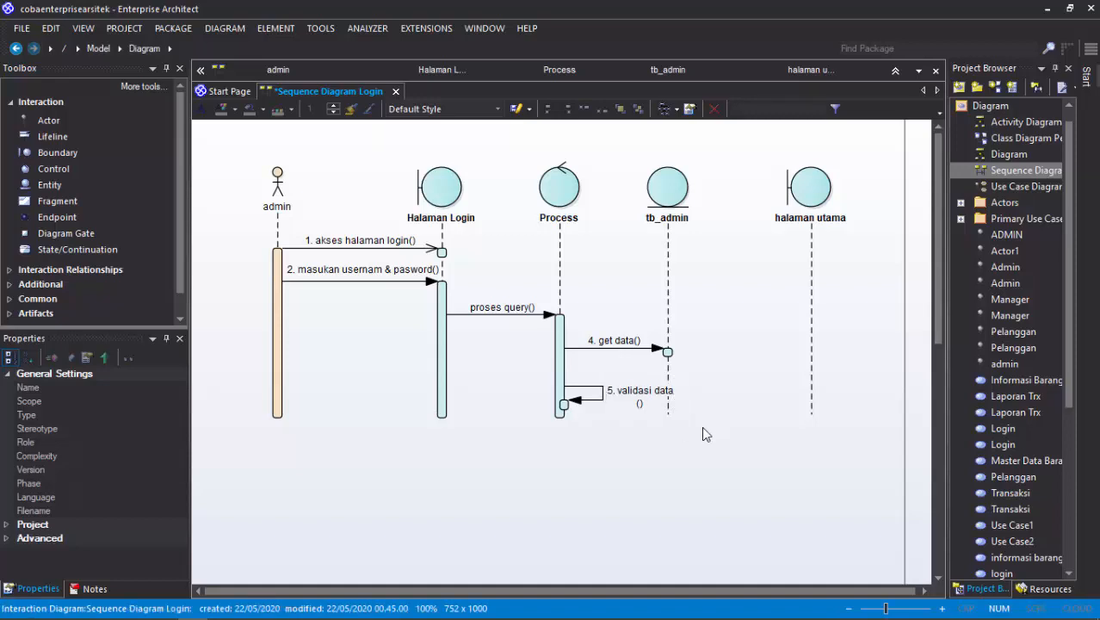
{"action": "left_click", "coordinate": [673, 397]}
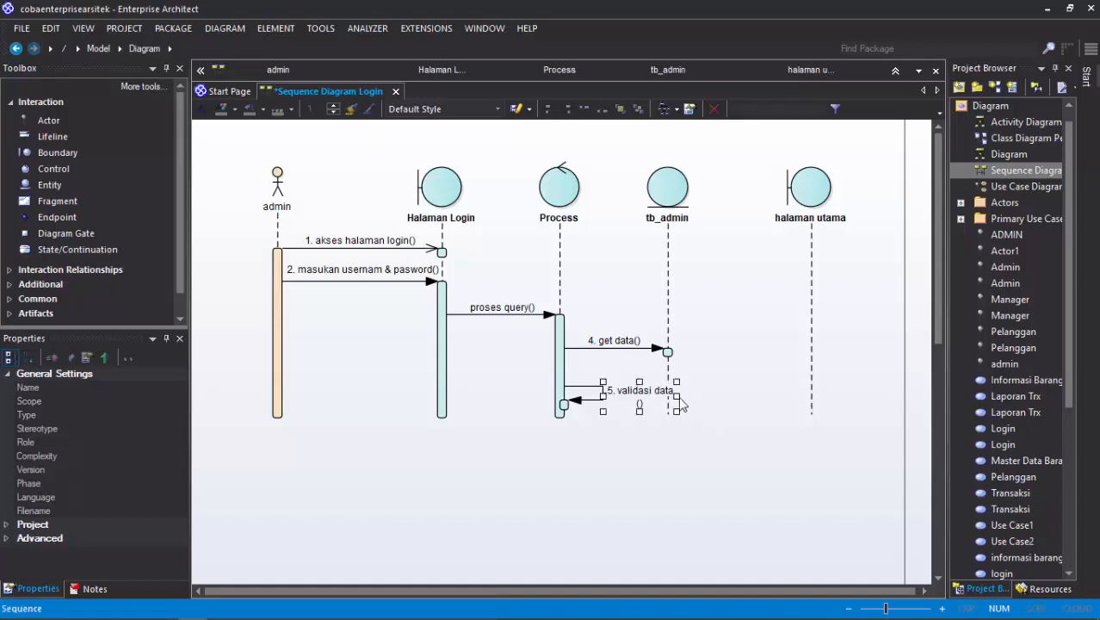
{"action": "left_click_drag", "start_coordinate": [680, 398], "coordinate": [694, 401]}
{"action": "left_click", "coordinate": [676, 418]}
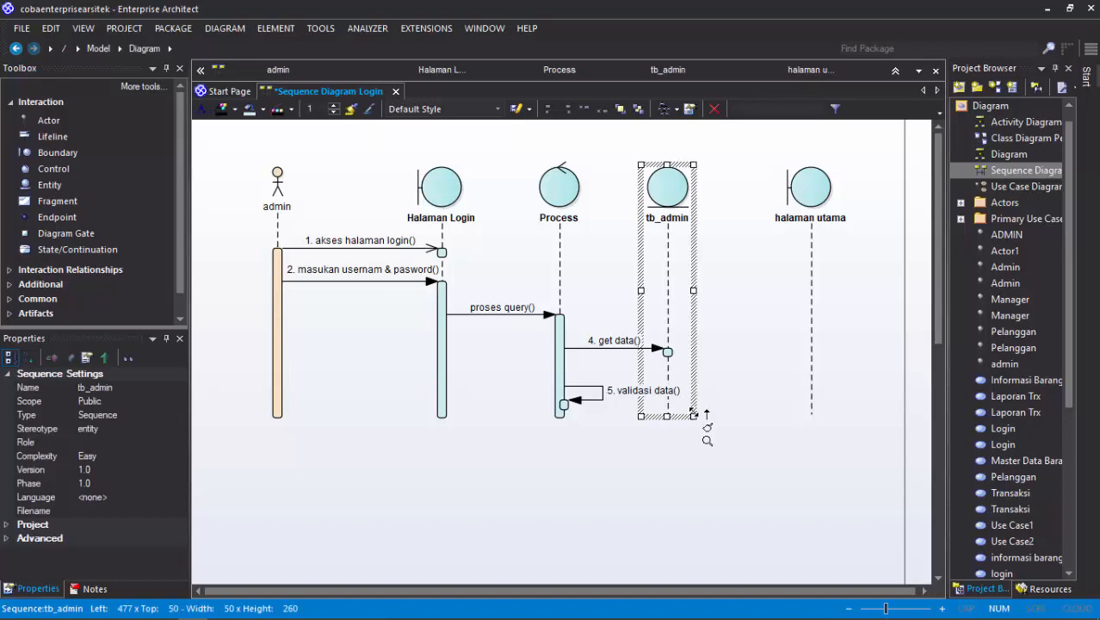
{"action": "left_click", "coordinate": [729, 385]}
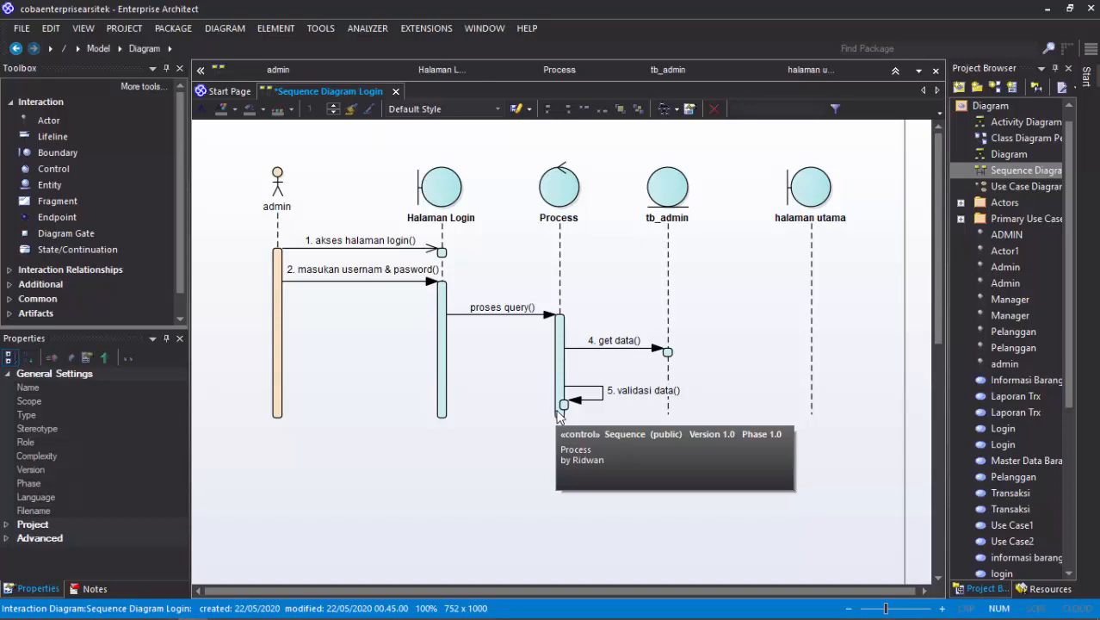
Step: Add a message from Process back to Halaman Login named "6. wrong input"
{"action": "left_click", "coordinate": [561, 409]}
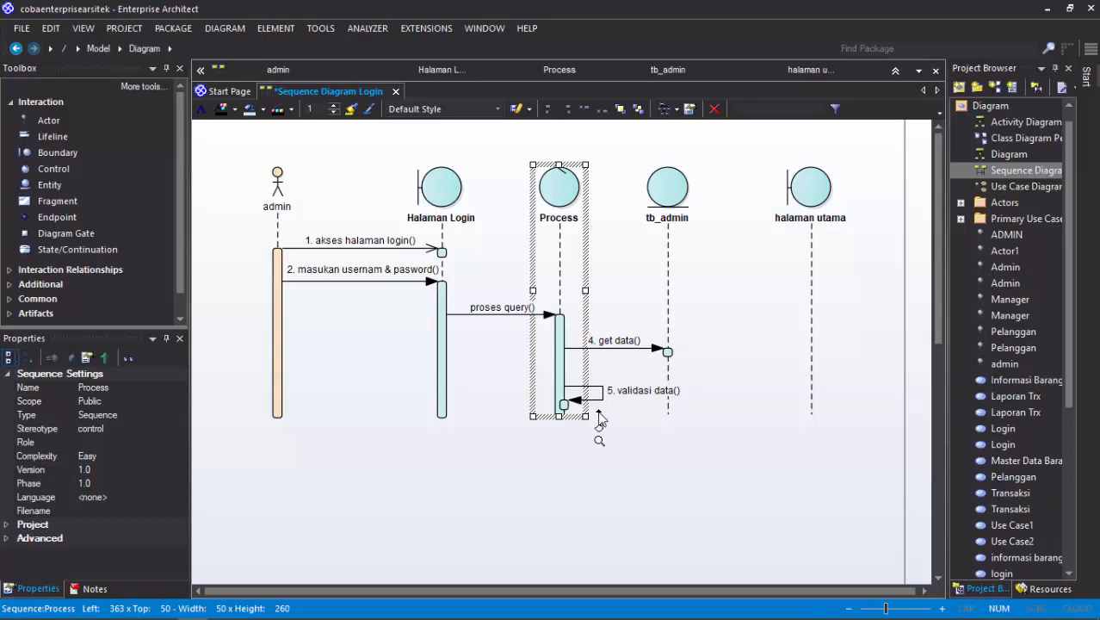
{"action": "left_click_drag", "start_coordinate": [599, 414], "coordinate": [443, 418]}
{"action": "double_click", "coordinate": [494, 418]}
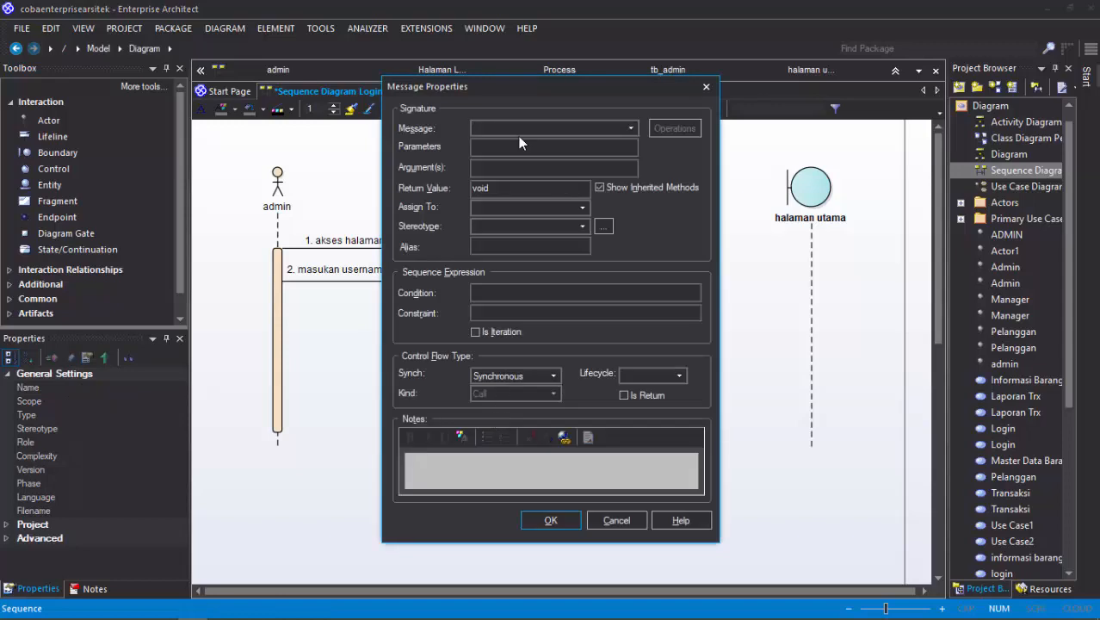
{"action": "type", "text": "wro"}
{"action": "type", "text": "6."}
{"action": "key", "text": "Return"}
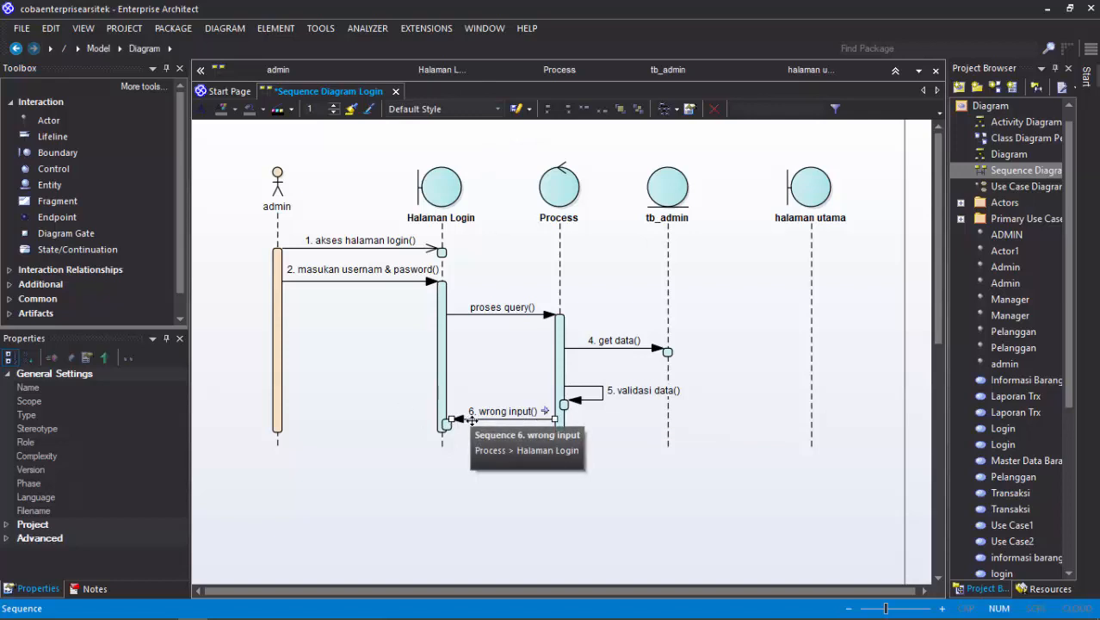
Step: Mark the "6. wrong input" message as a return message
{"action": "double_click", "coordinate": [472, 419]}
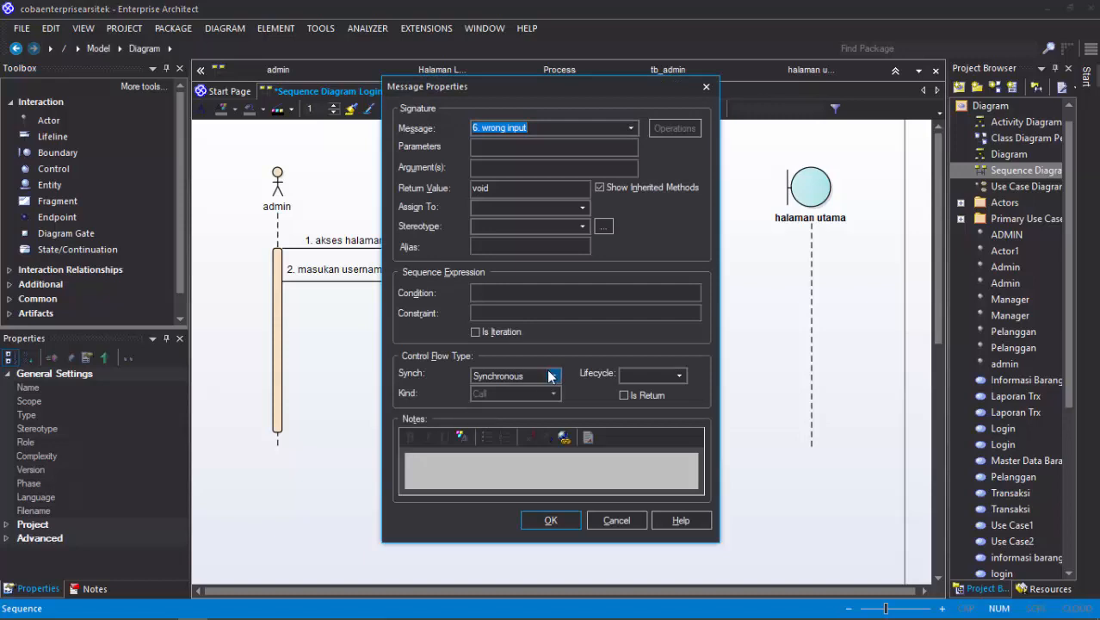
{"action": "left_click", "coordinate": [625, 395]}
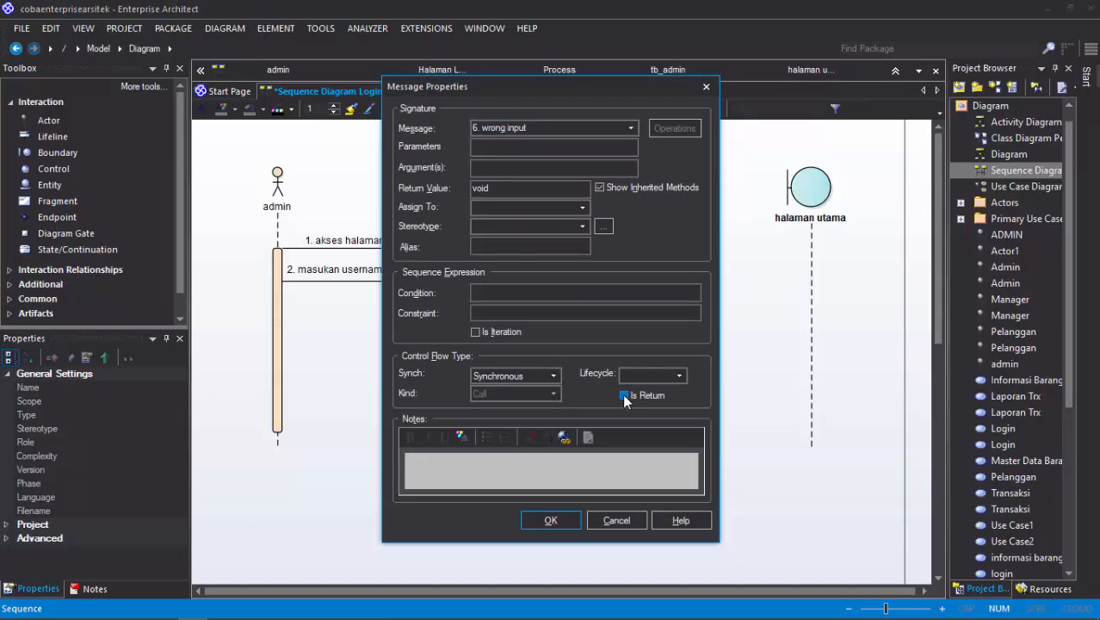
{"action": "left_click", "coordinate": [551, 520]}
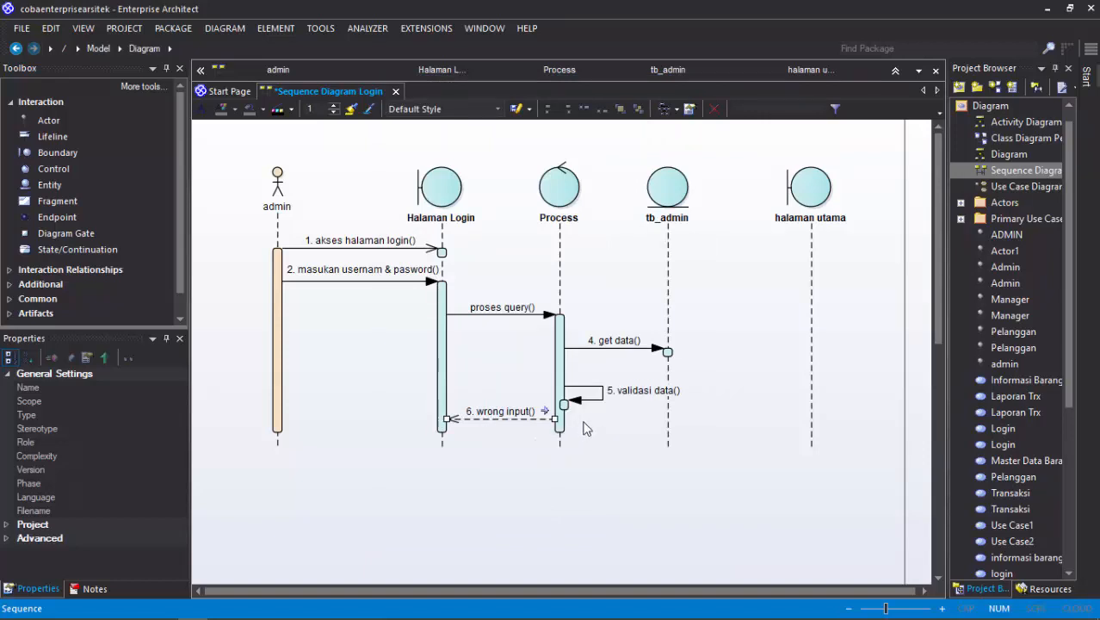
Step: Add a message from Process to halaman utama named "7. login succes()"
{"action": "left_click", "coordinate": [565, 430]}
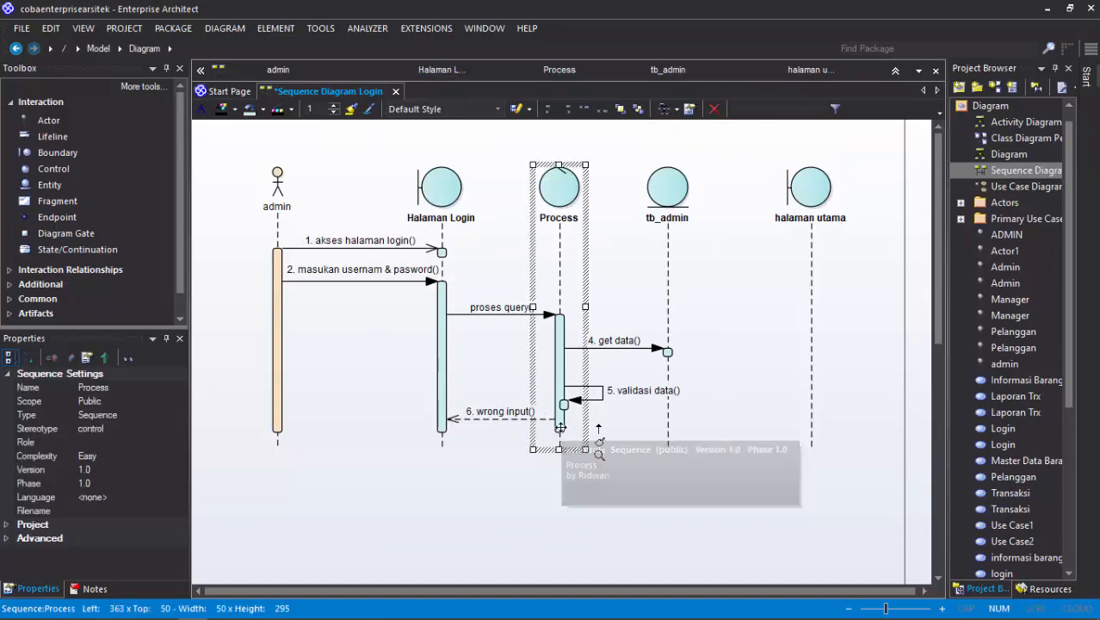
{"action": "left_click_drag", "start_coordinate": [599, 429], "coordinate": [811, 437]}
{"action": "left_click_drag", "start_coordinate": [584, 454], "coordinate": [753, 435]}
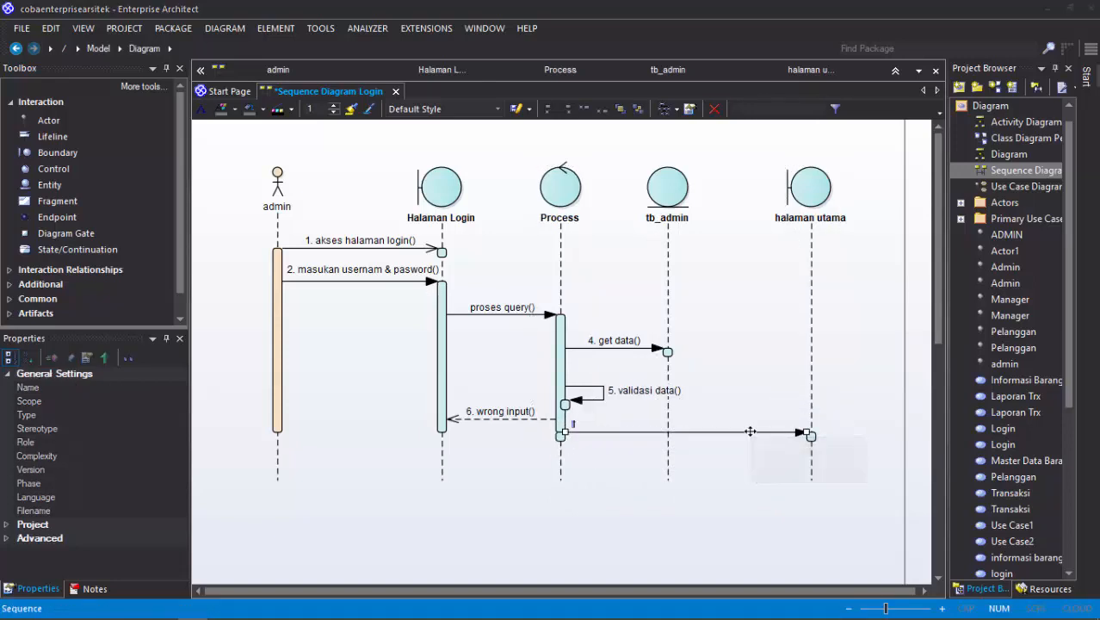
{"action": "double_click", "coordinate": [754, 434]}
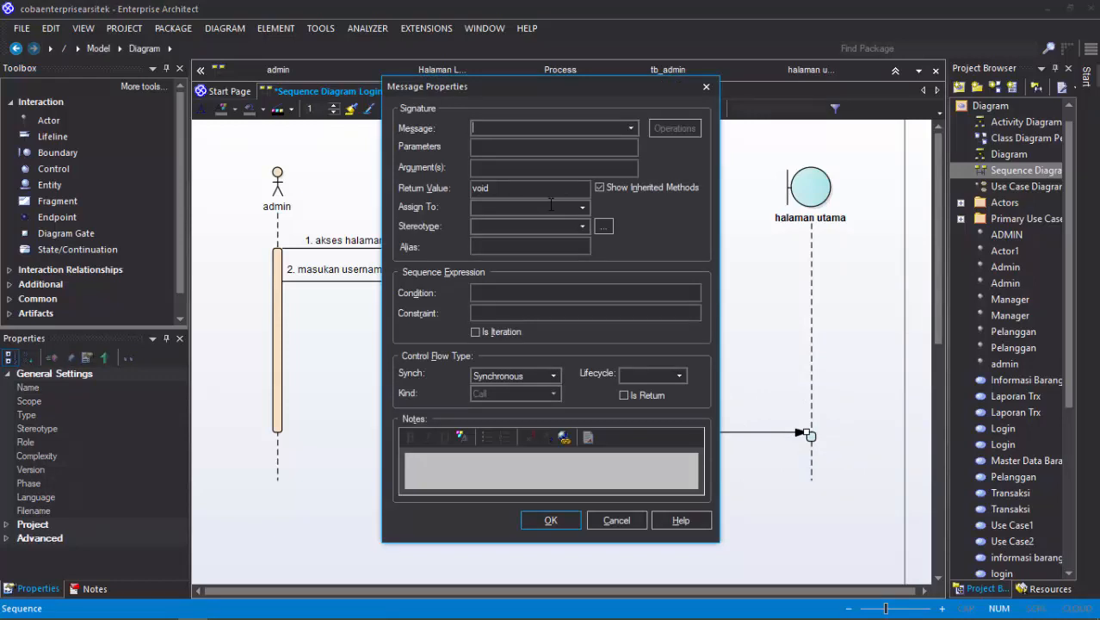
{"action": "type", "text": "7. login succes"}
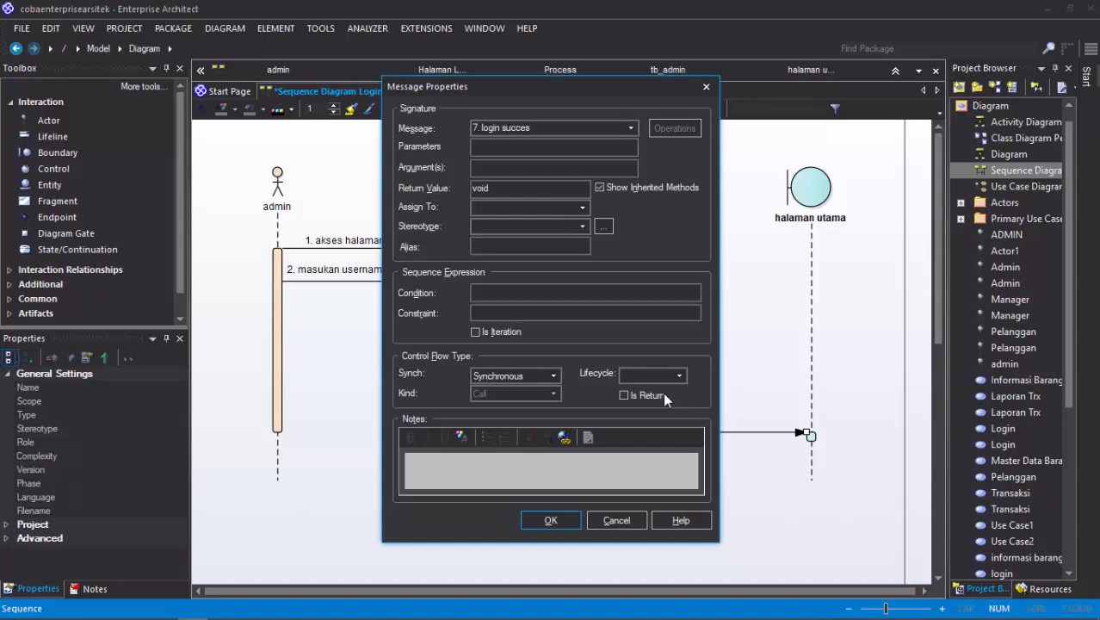
{"action": "type", "text": "()"}
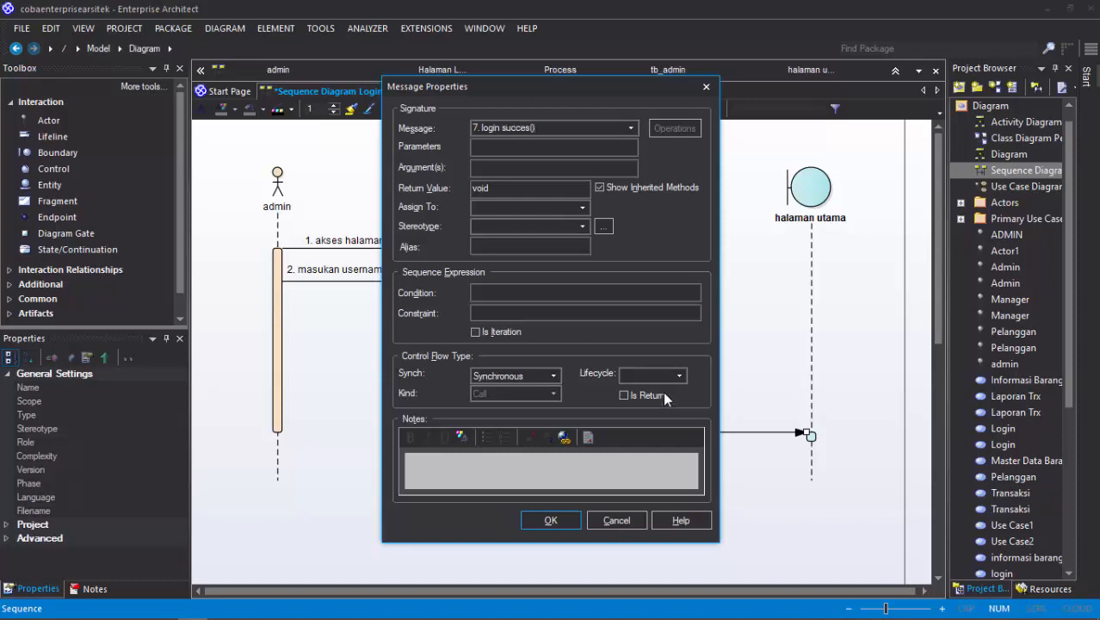
{"action": "left_click", "coordinate": [553, 520]}
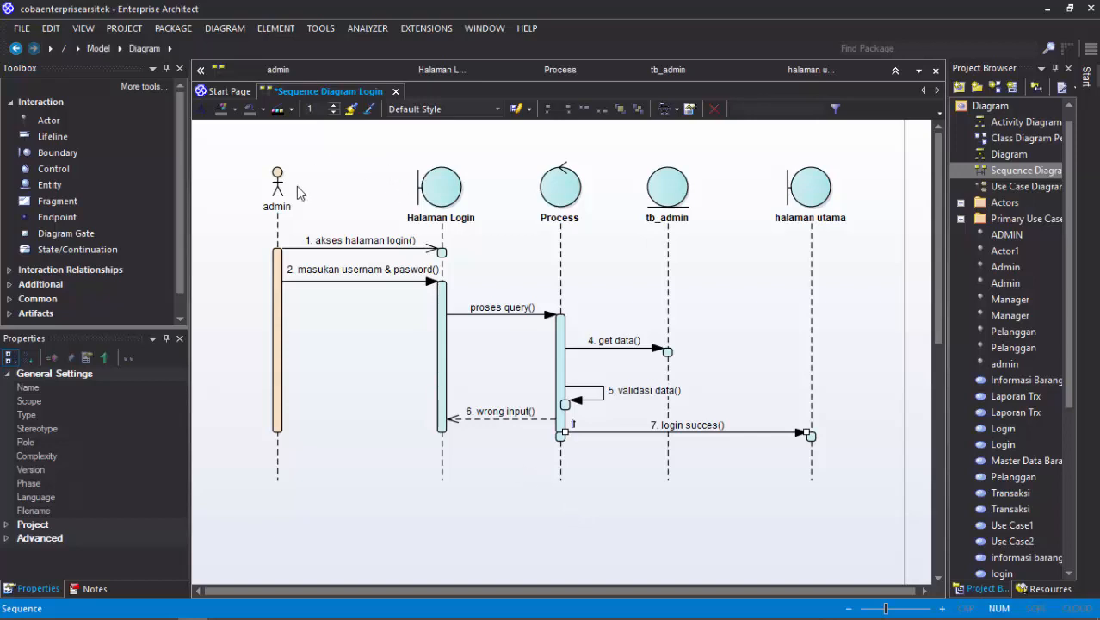
{"action": "left_click", "coordinate": [444, 180]}
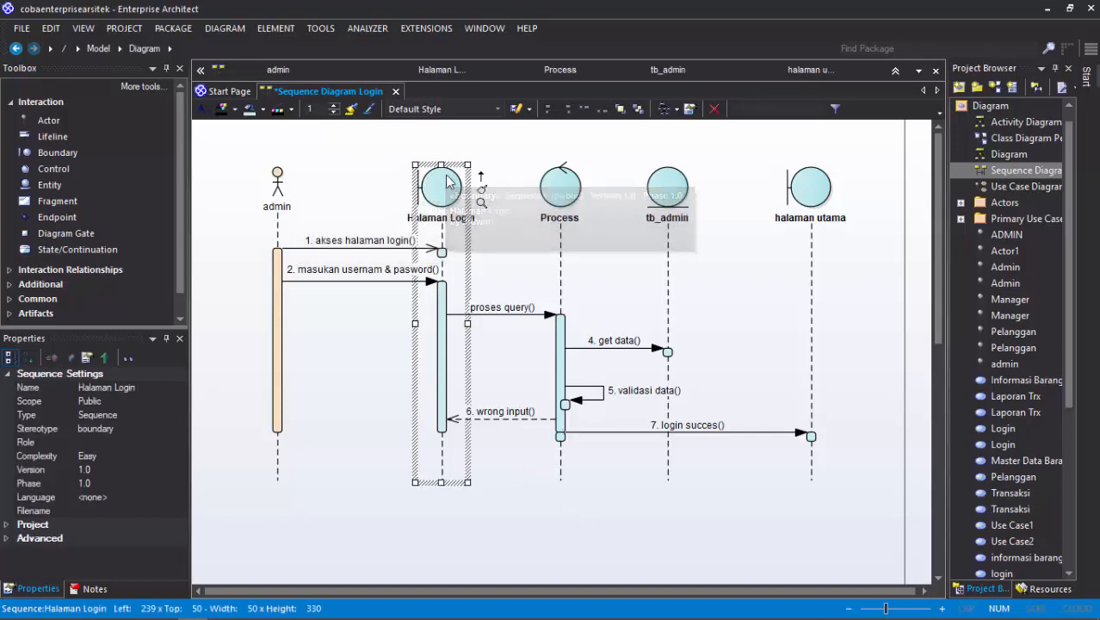
{"action": "left_click", "coordinate": [561, 184]}
{"action": "left_click", "coordinate": [669, 189]}
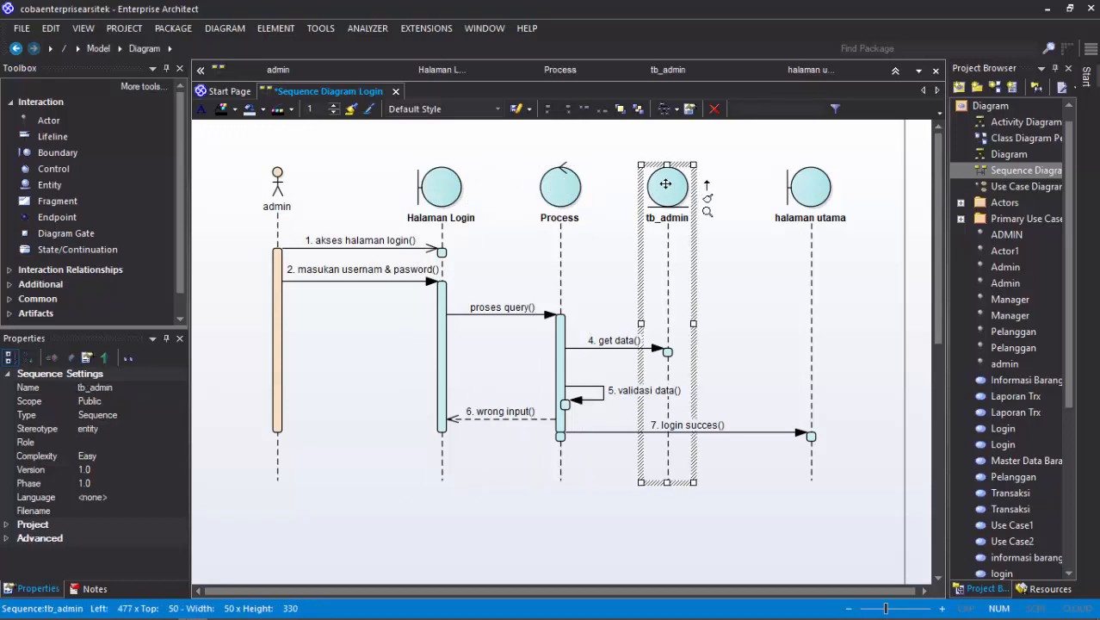
{"action": "left_click", "coordinate": [816, 193]}
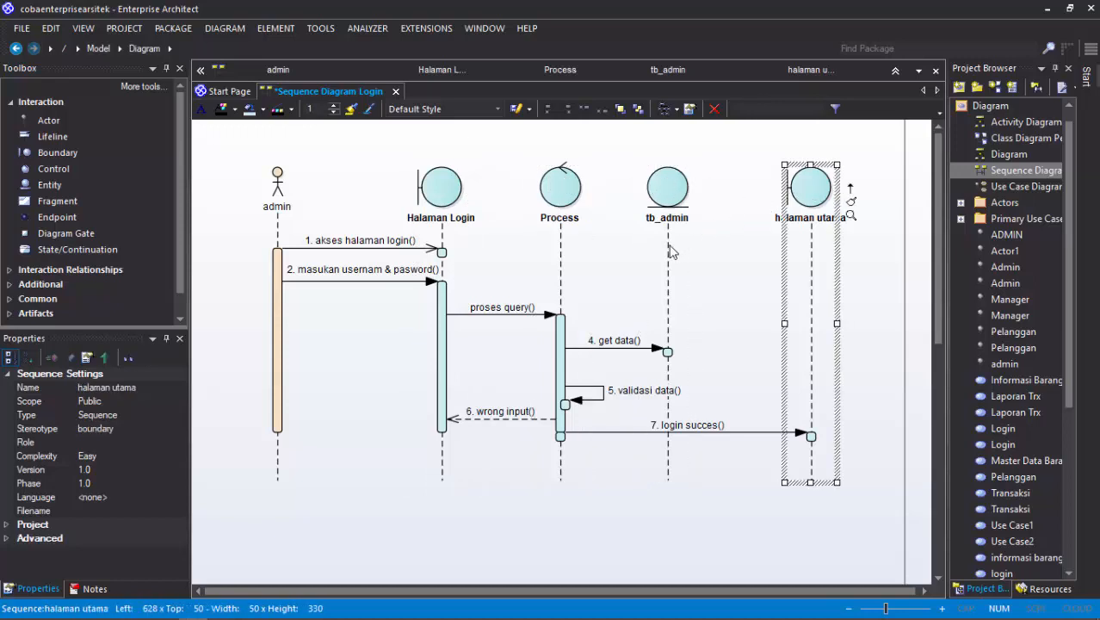
{"action": "left_click", "coordinate": [283, 264]}
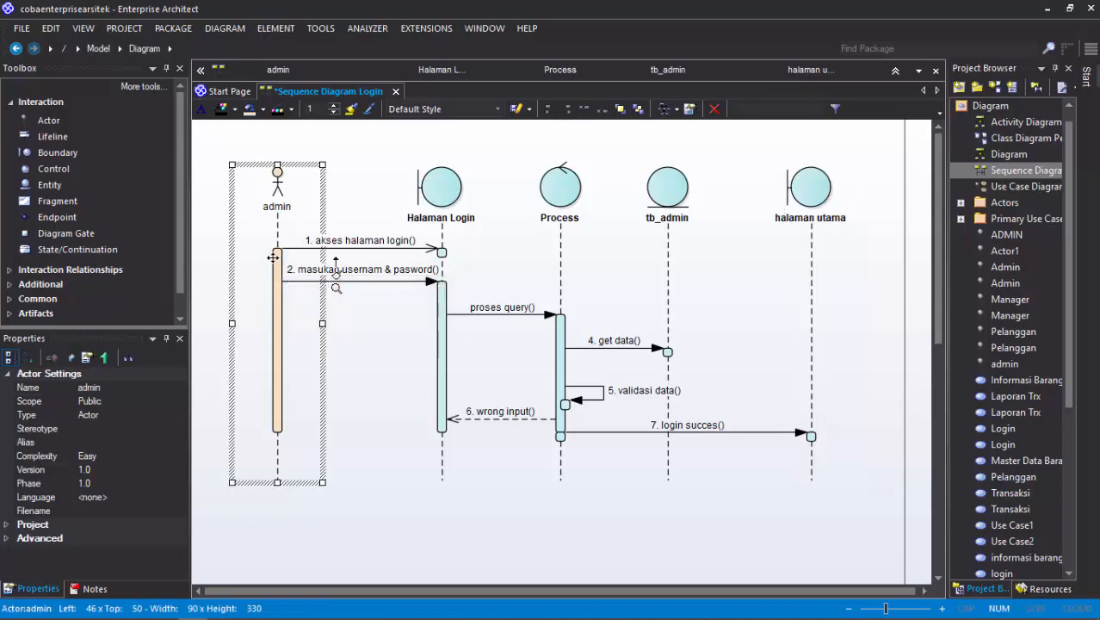